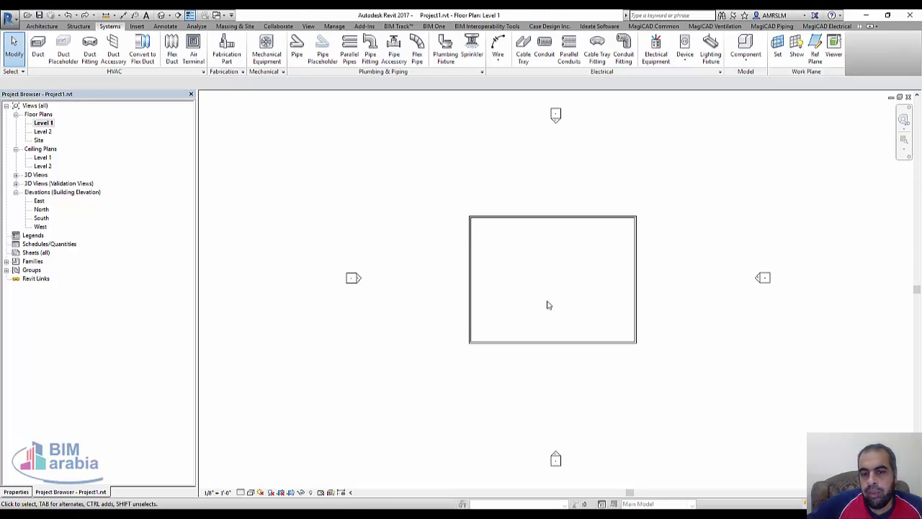
- Begin a new family from the Metric Spot Lighting Fixture ceiling based.rft template file
{"action": "left_click", "coordinate": [9, 19]}
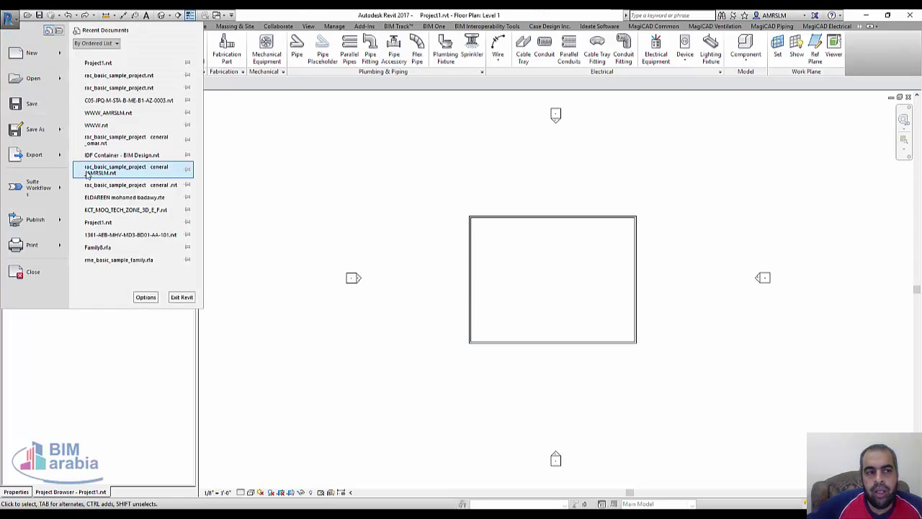
{"action": "mouse_move", "coordinate": [32, 53]}
{"action": "left_click", "coordinate": [115, 85]}
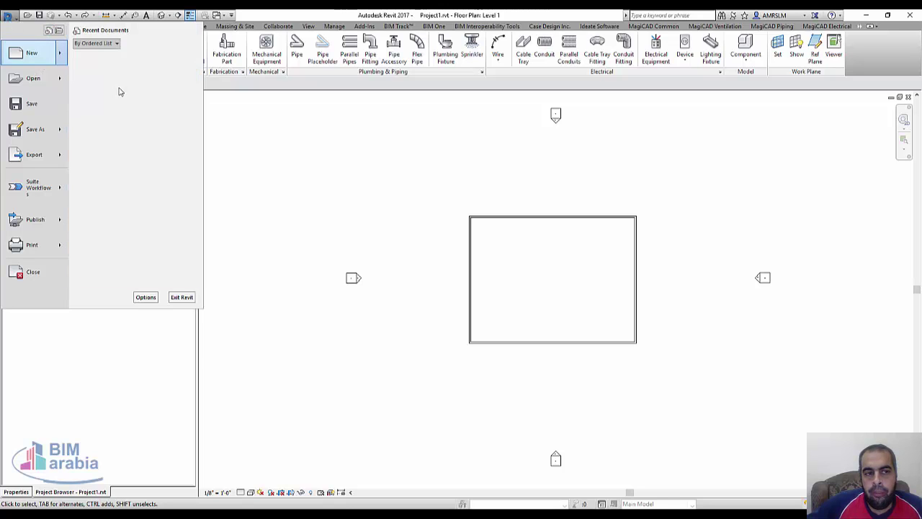
{"action": "scroll", "coordinate": [435, 286], "scroll_direction": "down", "scroll_amount": 3}
{"action": "scroll", "coordinate": [453, 292], "scroll_direction": "down", "scroll_amount": 5}
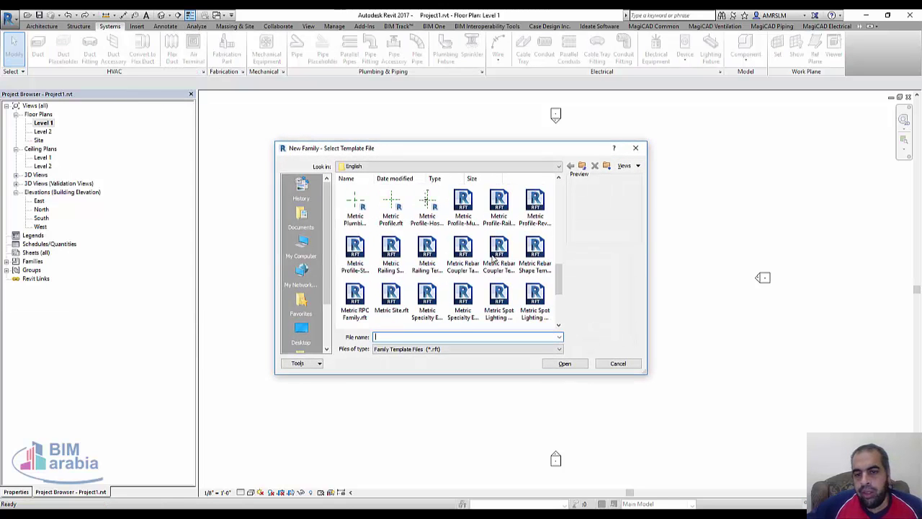
{"action": "scroll", "coordinate": [468, 294], "scroll_direction": "down", "scroll_amount": 2}
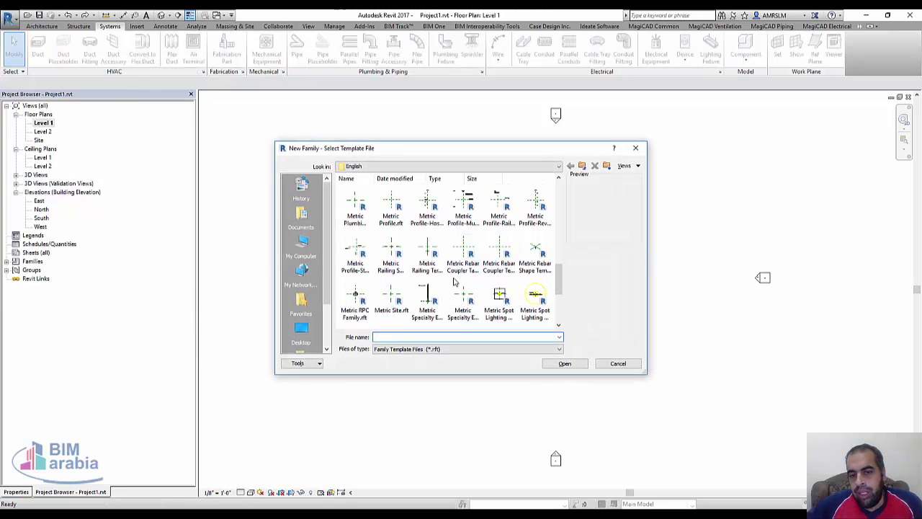
{"action": "left_click", "coordinate": [497, 297]}
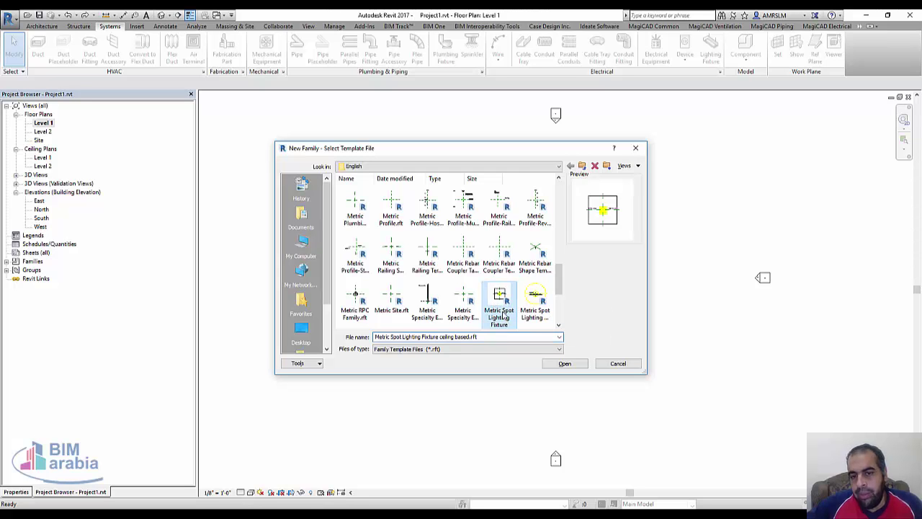
{"action": "left_click", "coordinate": [554, 364]}
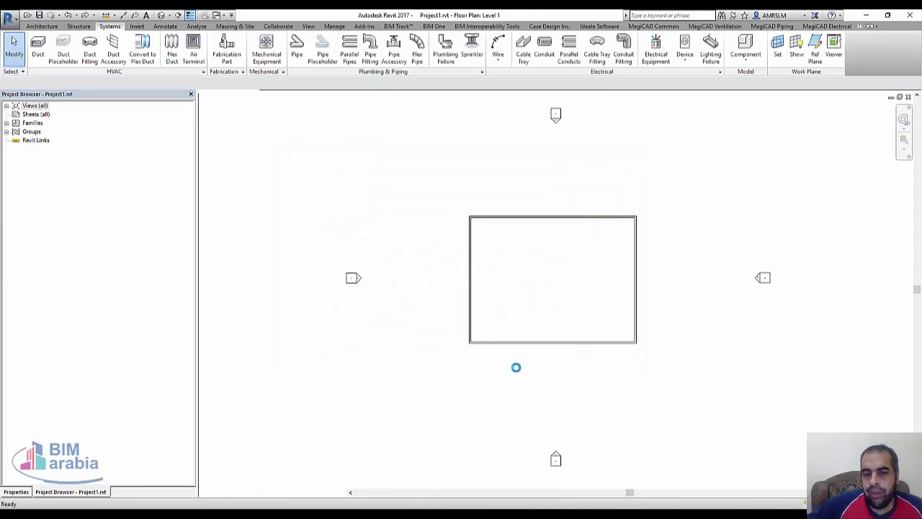
- Define the light source to emit from a rectangle with a hemispherical distribution
{"action": "scroll", "coordinate": [560, 300], "scroll_direction": "up", "scroll_amount": 5}
{"action": "scroll", "coordinate": [562, 301], "scroll_direction": "up", "scroll_amount": 4}
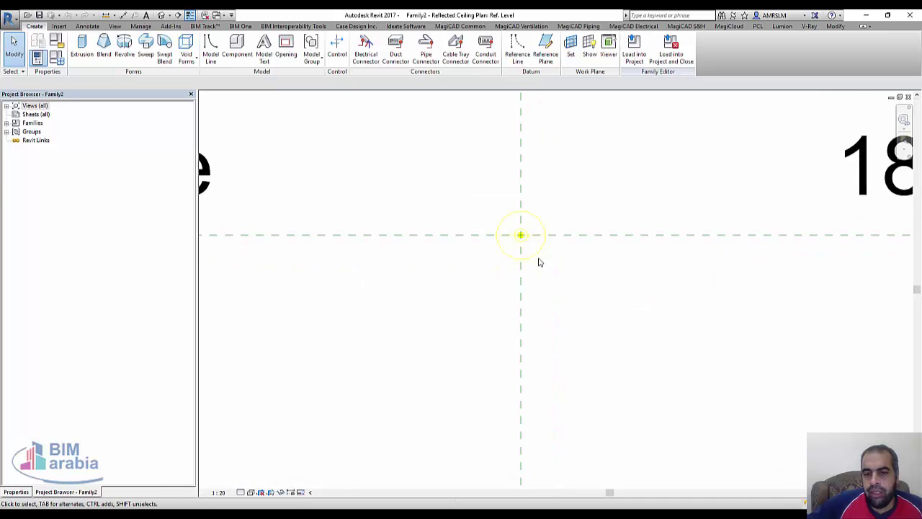
{"action": "left_click", "coordinate": [528, 254]}
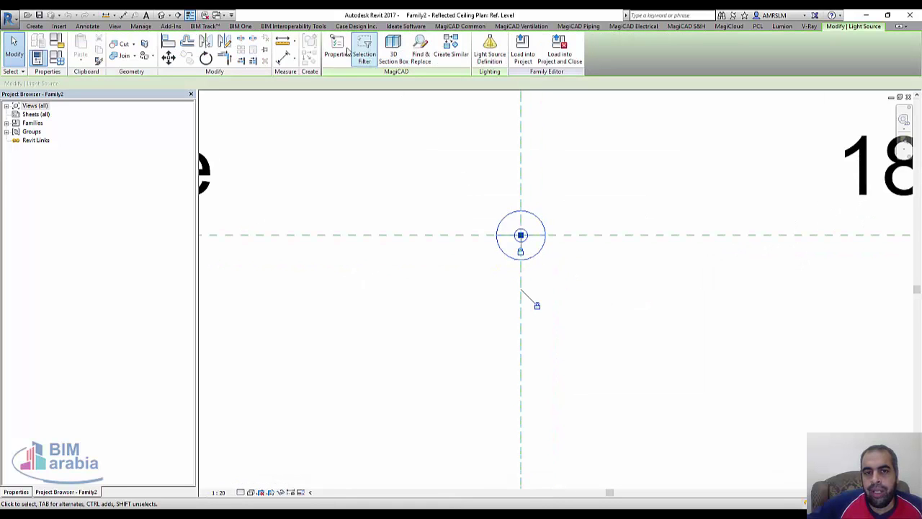
{"action": "left_click", "coordinate": [490, 50]}
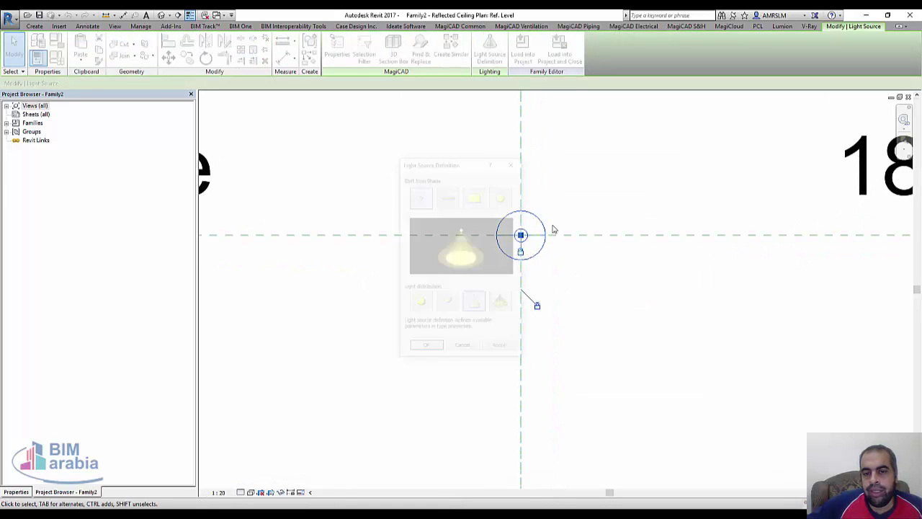
{"action": "left_click", "coordinate": [444, 201]}
{"action": "left_click", "coordinate": [476, 201]}
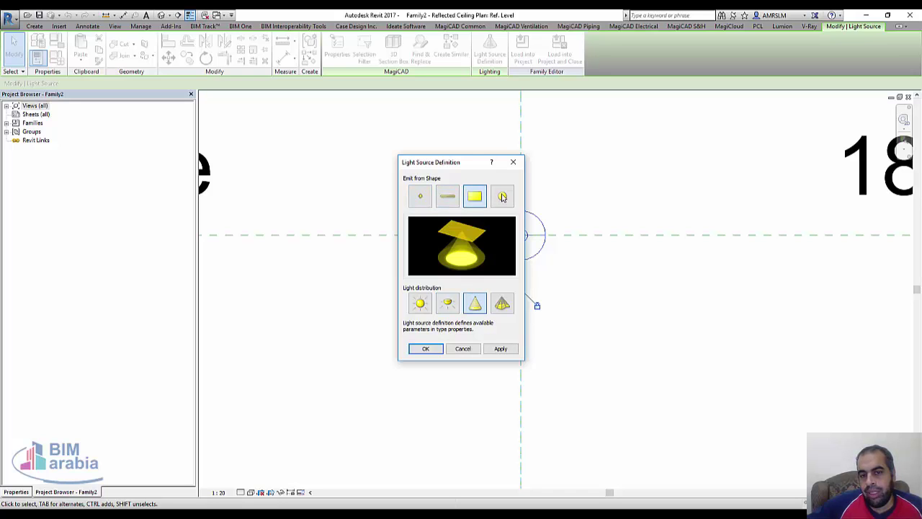
{"action": "left_click", "coordinate": [502, 198]}
{"action": "left_click", "coordinate": [475, 200]}
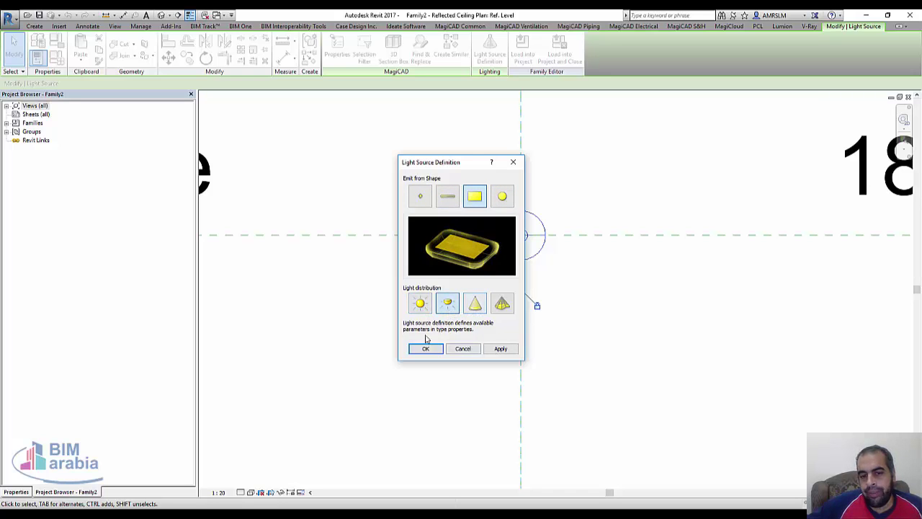
{"action": "left_click", "coordinate": [421, 304]}
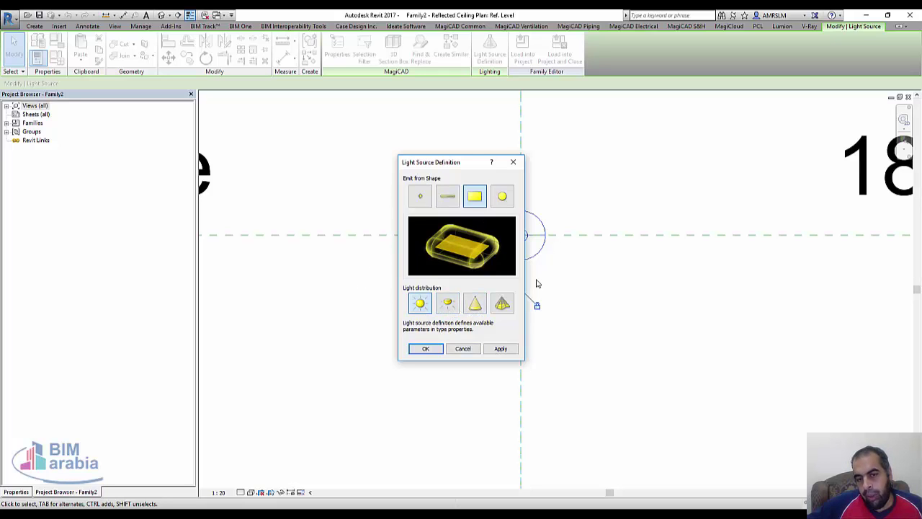
{"action": "left_click", "coordinate": [447, 302]}
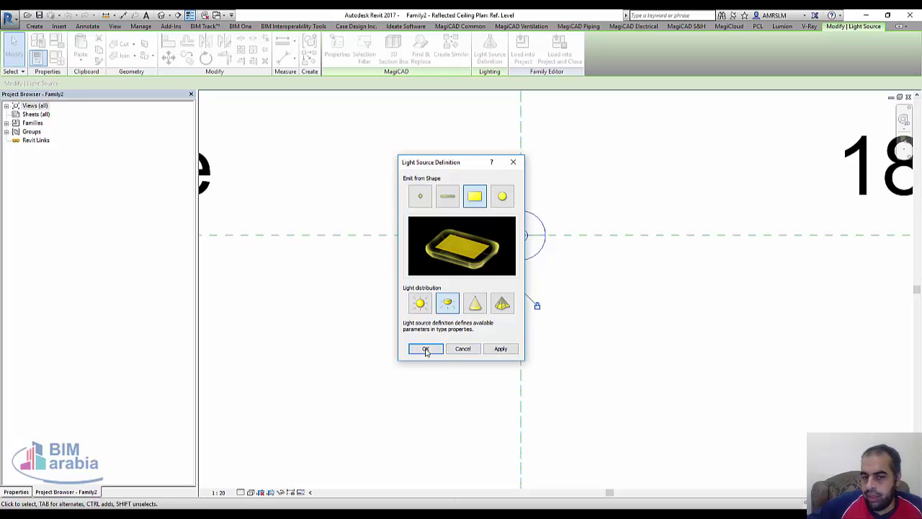
{"action": "left_click", "coordinate": [425, 349]}
{"action": "scroll", "coordinate": [429, 349], "scroll_direction": "down", "scroll_amount": 3}
{"action": "scroll", "coordinate": [430, 348], "scroll_direction": "down", "scroll_amount": 2}
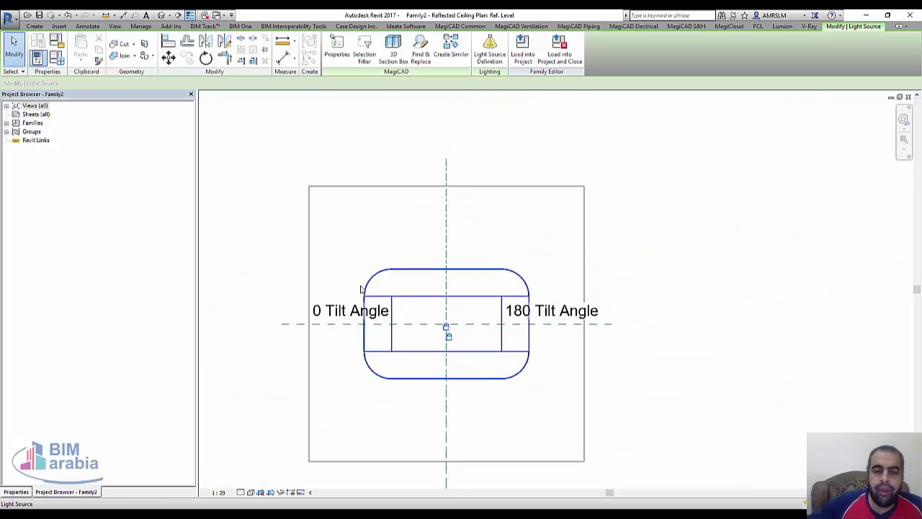
- Expand the Floor Plans list and start a new extrusion sketched with the Rectangle tool
{"action": "double_click", "coordinate": [34, 106]}
{"action": "double_click", "coordinate": [36, 114]}
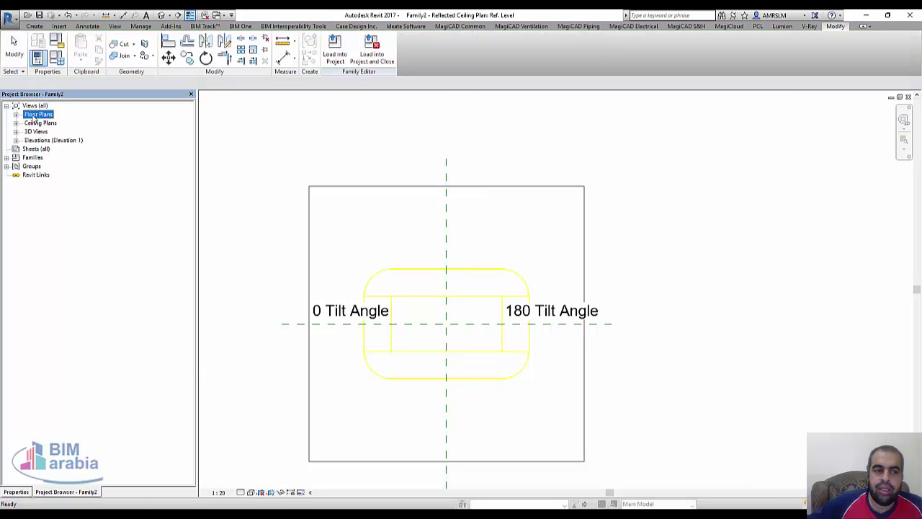
{"action": "left_click", "coordinate": [34, 26]}
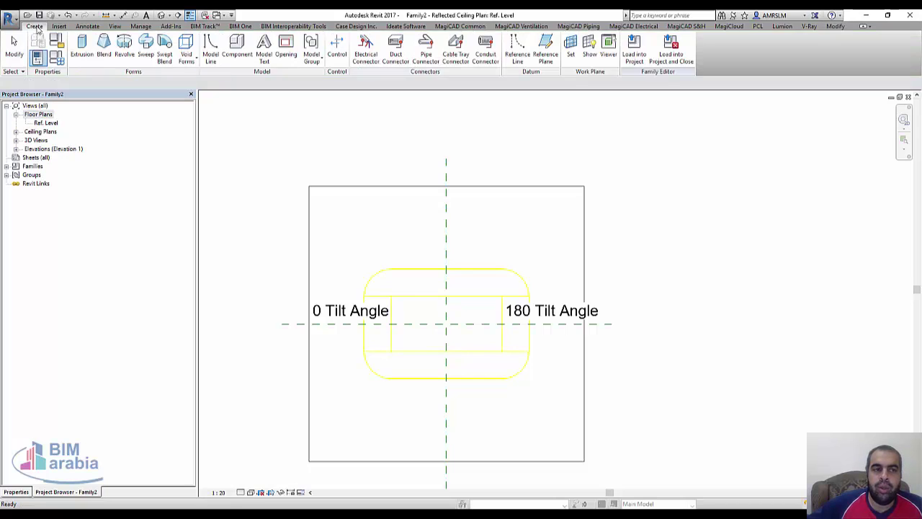
{"action": "left_click", "coordinate": [82, 45]}
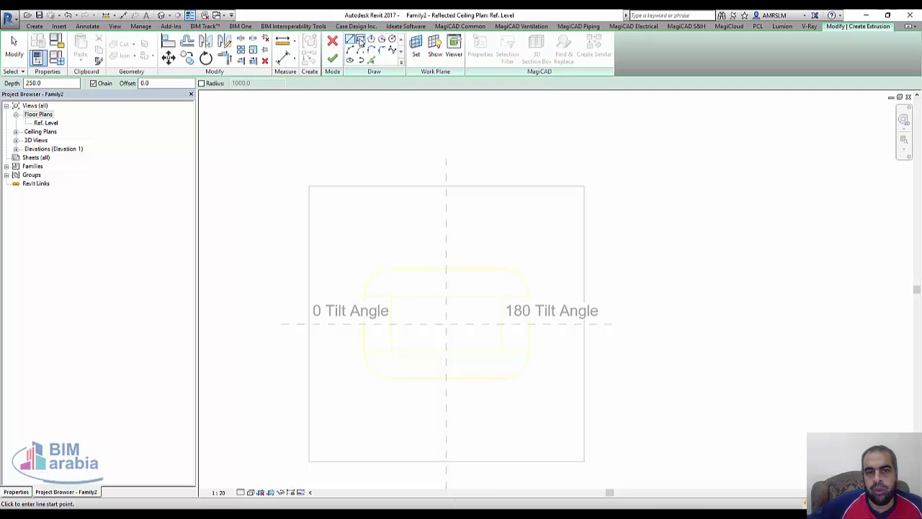
{"action": "left_click", "coordinate": [360, 41]}
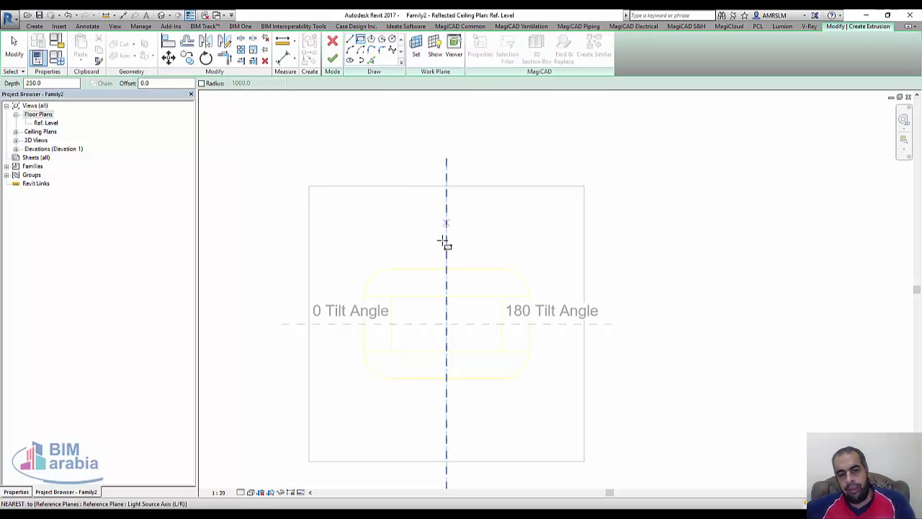
- Draw the rectangle around the light source outline and finish the 250.0-deep extrusion
{"action": "scroll", "coordinate": [391, 288], "scroll_direction": "up", "scroll_amount": 1}
{"action": "scroll", "coordinate": [391, 288], "scroll_direction": "up", "scroll_amount": 1}
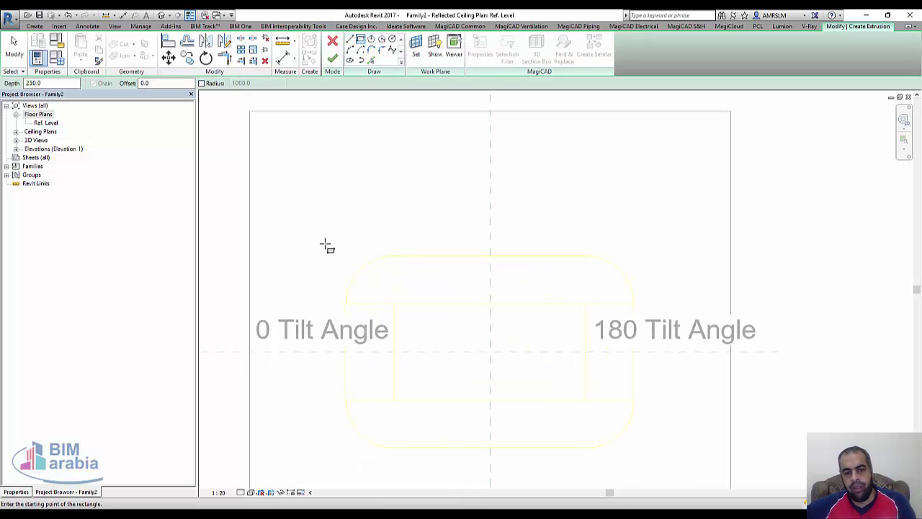
{"action": "left_click", "coordinate": [325, 244]}
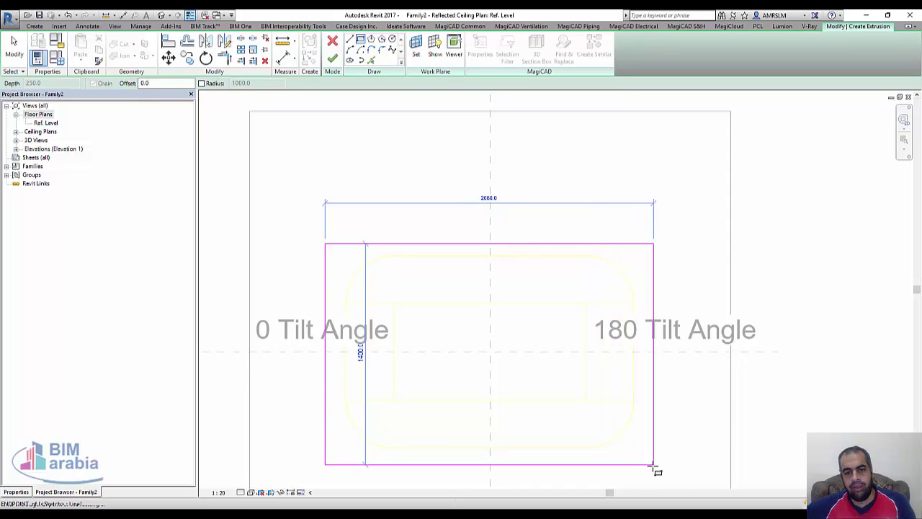
{"action": "left_click", "coordinate": [653, 464]}
{"action": "scroll", "coordinate": [337, 257], "scroll_direction": "up", "scroll_amount": 1}
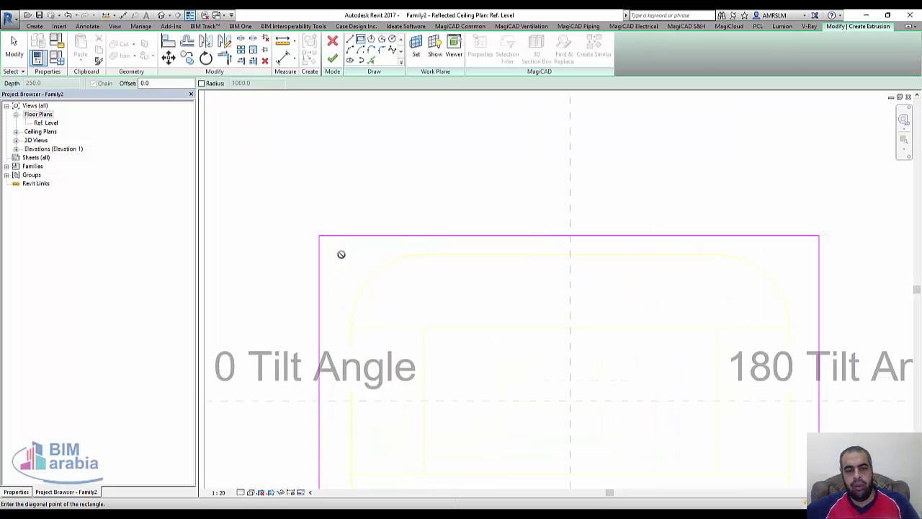
{"action": "scroll", "coordinate": [341, 255], "scroll_direction": "down", "scroll_amount": 2}
{"action": "scroll", "coordinate": [511, 340], "scroll_direction": "up", "scroll_amount": 2}
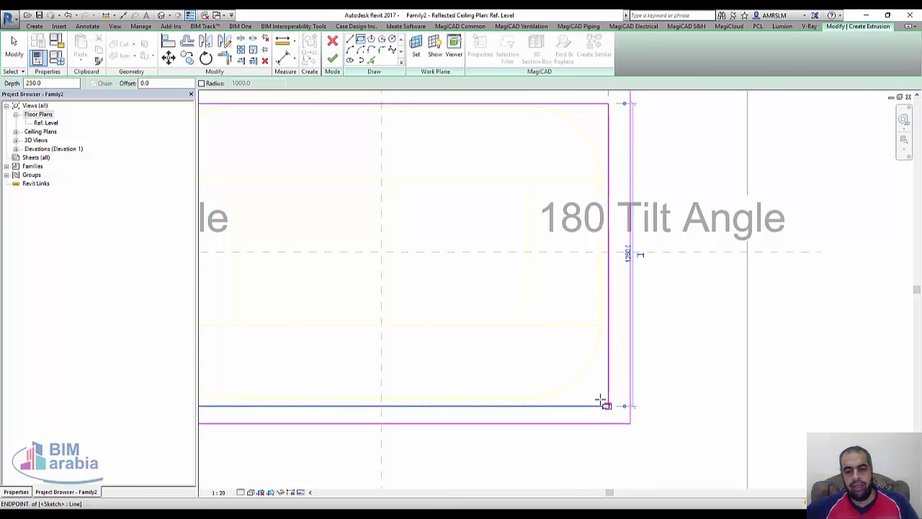
{"action": "left_click", "coordinate": [332, 59]}
{"action": "scroll", "coordinate": [547, 335], "scroll_direction": "down", "scroll_amount": 2}
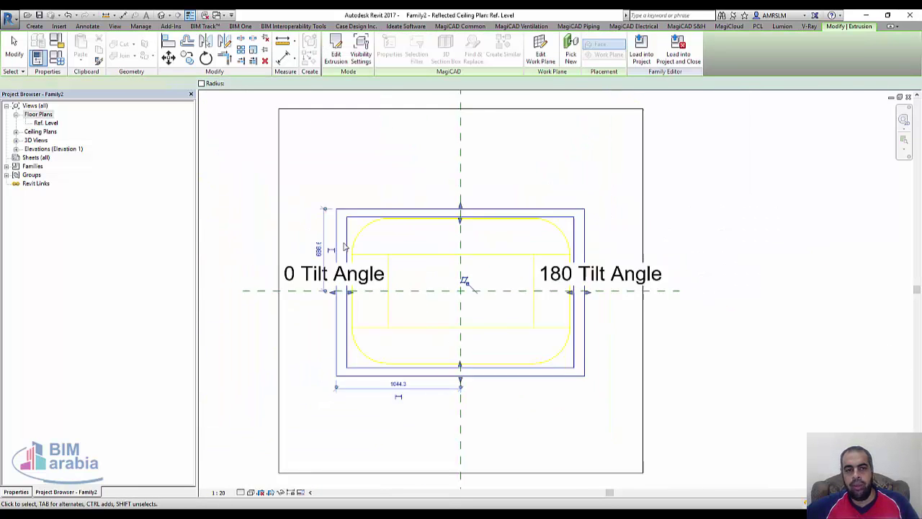
- In the Right elevation, drag the extrusion's top down to the reference plane, making it 101.6 deep
{"action": "key", "text": "Escape"}
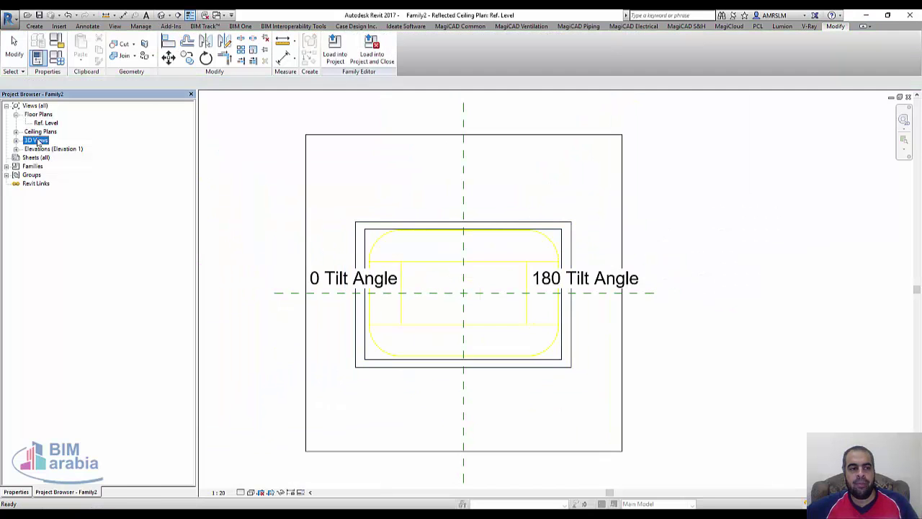
{"action": "double_click", "coordinate": [54, 148]}
{"action": "double_click", "coordinate": [41, 183]}
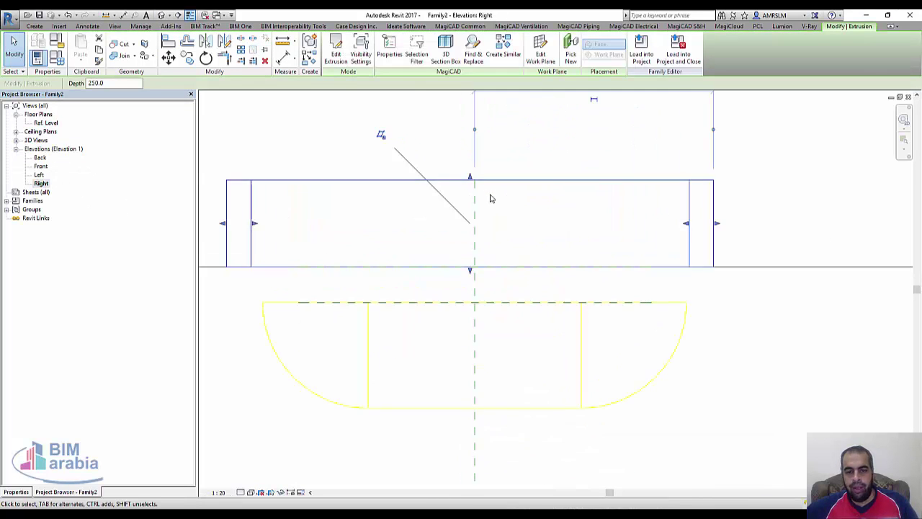
{"action": "scroll", "coordinate": [492, 181], "scroll_direction": "up", "scroll_amount": 2}
{"action": "left_click_drag", "start_coordinate": [469, 268], "coordinate": [474, 292]}
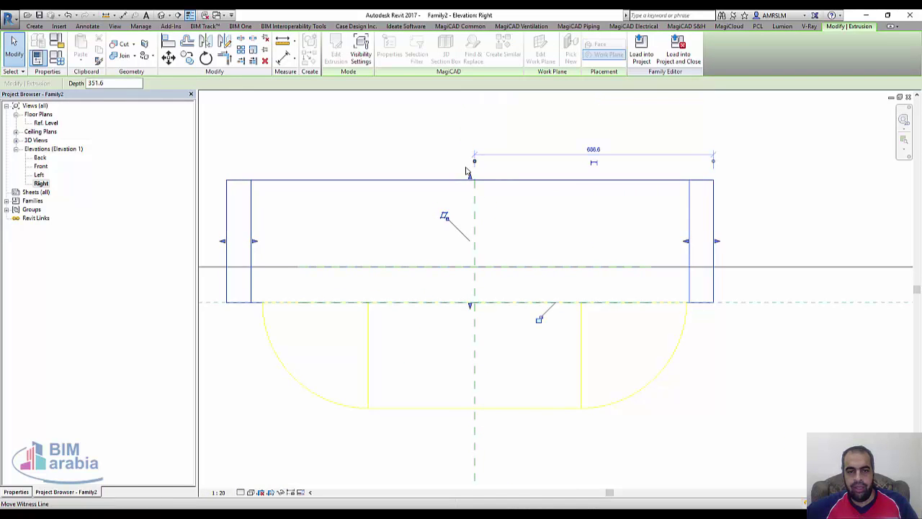
{"action": "left_click_drag", "start_coordinate": [470, 177], "coordinate": [502, 267]}
{"action": "scroll", "coordinate": [416, 297], "scroll_direction": "down", "scroll_amount": 1}
{"action": "scroll", "coordinate": [422, 269], "scroll_direction": "down", "scroll_amount": 3}
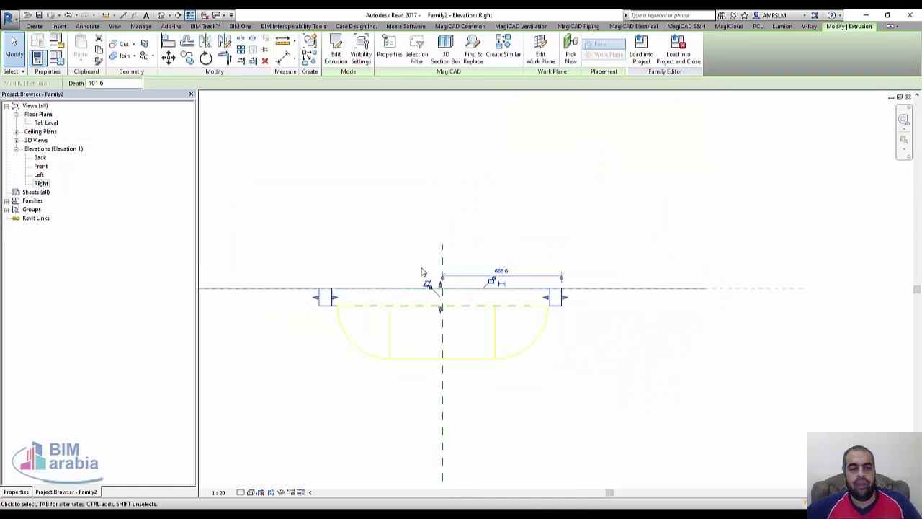
{"action": "scroll", "coordinate": [391, 267], "scroll_direction": "up", "scroll_amount": 2}
- Open the Ref. Level reflected ceiling plan
{"action": "double_click", "coordinate": [45, 123]}
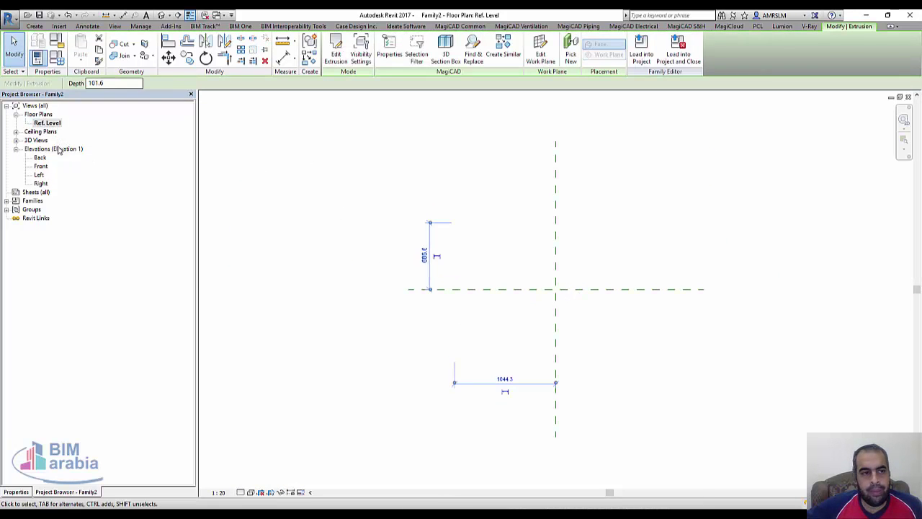
{"action": "double_click", "coordinate": [40, 132]}
{"action": "double_click", "coordinate": [47, 141]}
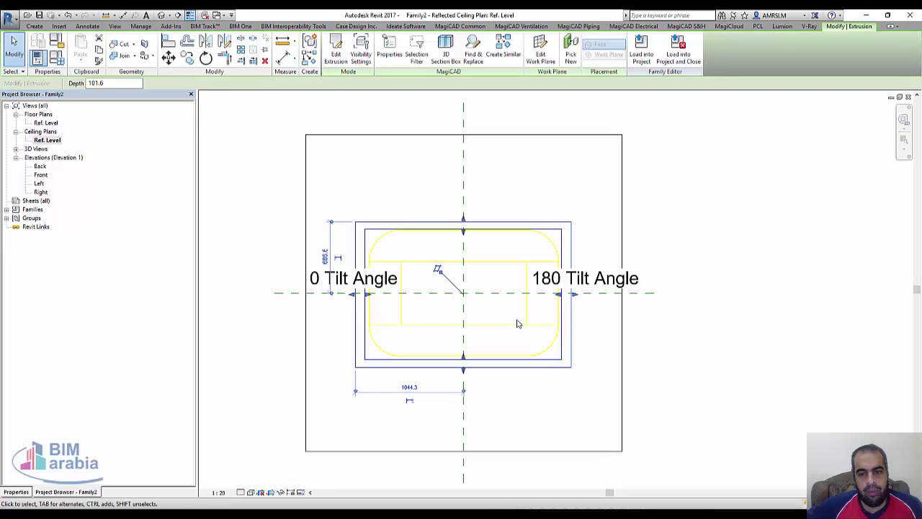
- Sketch a 2000 × 1400 rectangular extrusion around the fixture outline and open the Front elevation
{"action": "left_click", "coordinate": [33, 25]}
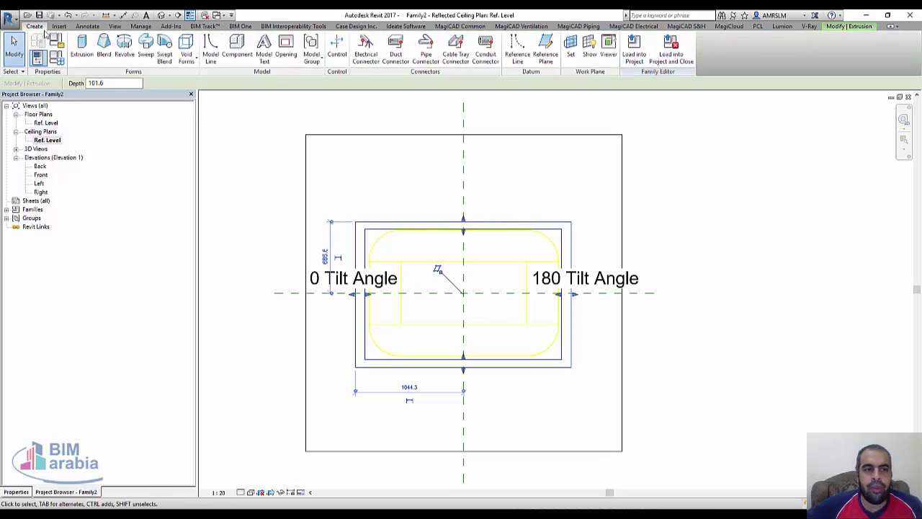
{"action": "left_click", "coordinate": [79, 48]}
{"action": "left_click", "coordinate": [370, 49]}
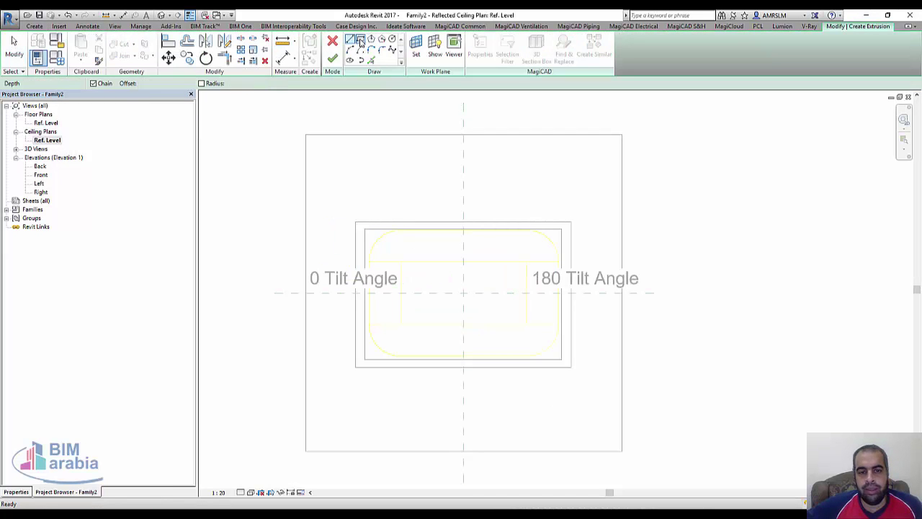
{"action": "scroll", "coordinate": [365, 227], "scroll_direction": "up", "scroll_amount": 1}
{"action": "left_click", "coordinate": [353, 222]}
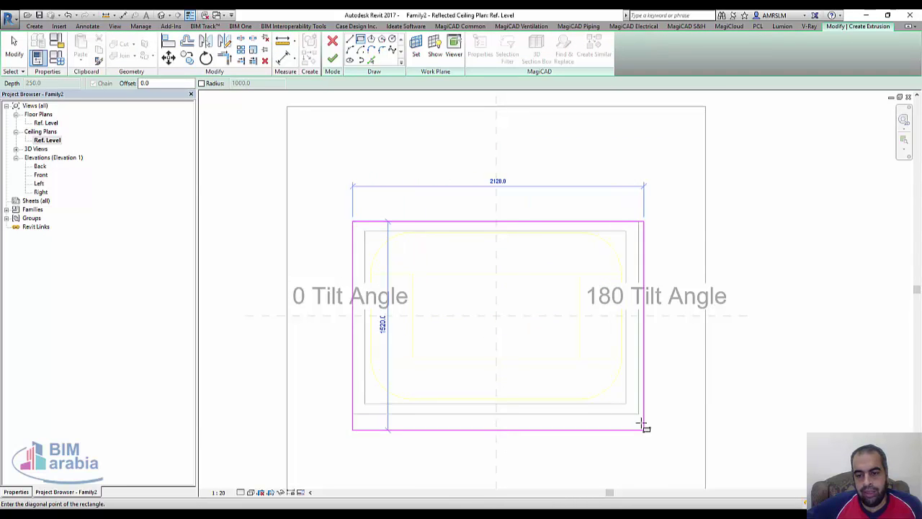
{"action": "left_click", "coordinate": [638, 413]}
{"action": "left_click", "coordinate": [333, 59]}
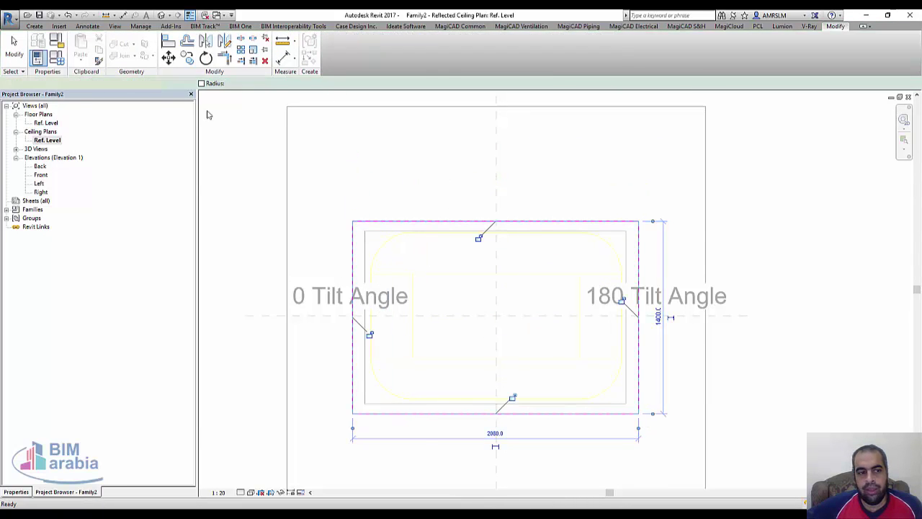
{"action": "double_click", "coordinate": [42, 175]}
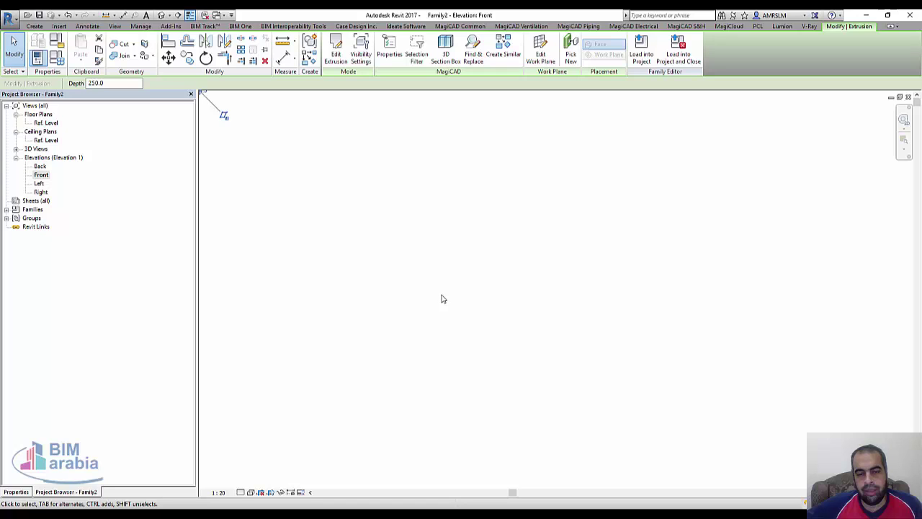
- Drag the larger extrusion's top down to the ceiling line, leaving a slab about 28.7 deep
{"action": "scroll", "coordinate": [435, 320], "scroll_direction": "up", "scroll_amount": 1}
{"action": "scroll", "coordinate": [425, 259], "scroll_direction": "up", "scroll_amount": 2}
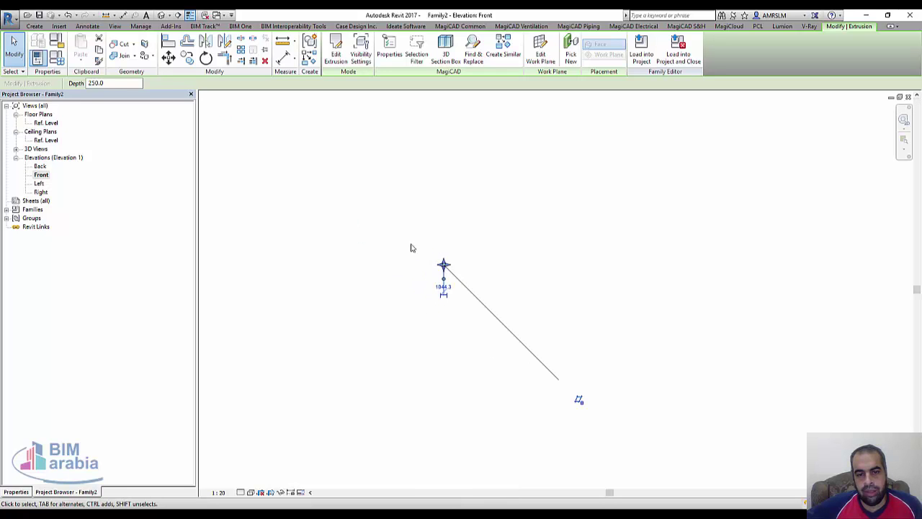
{"action": "scroll", "coordinate": [447, 274], "scroll_direction": "up", "scroll_amount": 2}
{"action": "scroll", "coordinate": [483, 296], "scroll_direction": "up", "scroll_amount": 2}
{"action": "scroll", "coordinate": [504, 310], "scroll_direction": "up", "scroll_amount": 2}
{"action": "scroll", "coordinate": [521, 323], "scroll_direction": "up", "scroll_amount": 2}
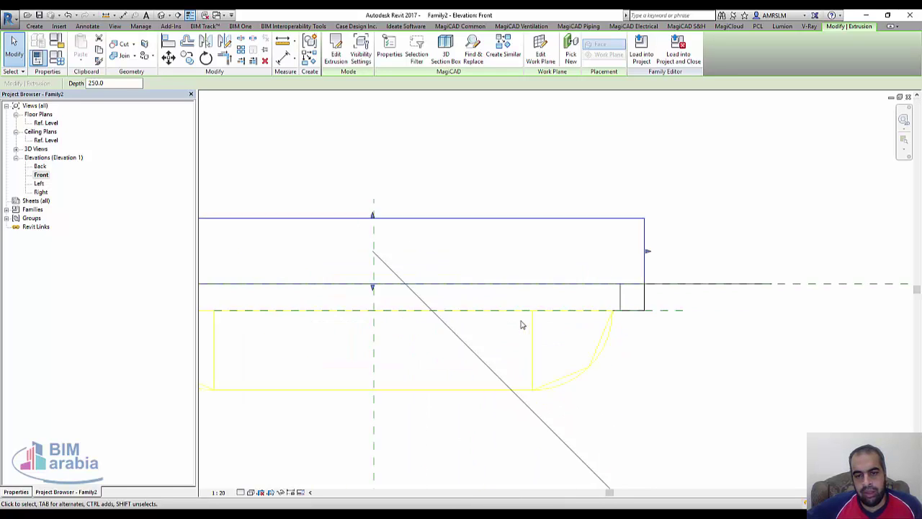
{"action": "scroll", "coordinate": [747, 360], "scroll_direction": "up", "scroll_amount": 1}
{"action": "key", "text": "Escape"}
{"action": "left_click", "coordinate": [488, 205]}
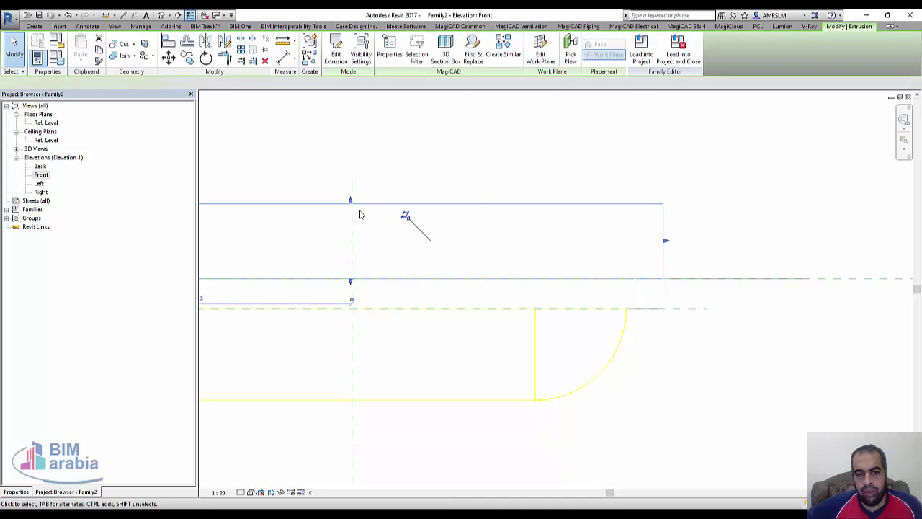
{"action": "left_click_drag", "start_coordinate": [372, 300], "coordinate": [367, 302]}
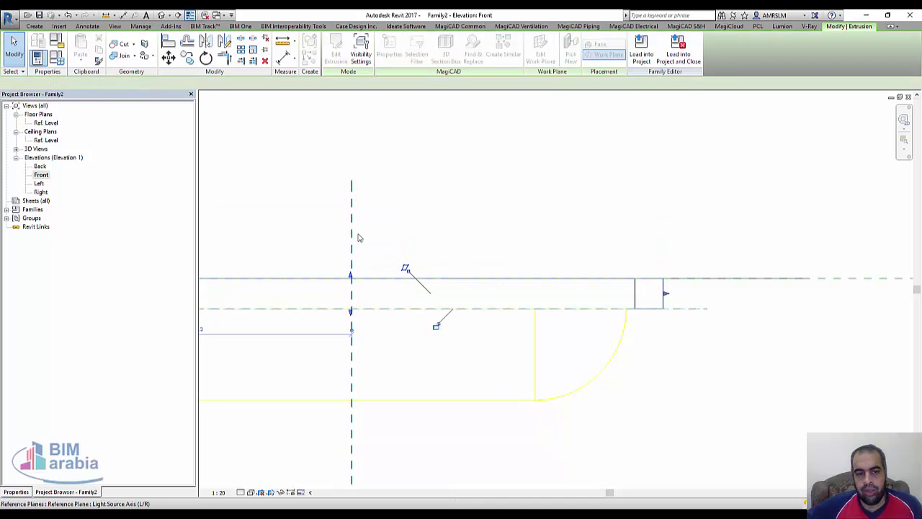
{"action": "left_click", "coordinate": [684, 350]}
- Switch to the default 3D view and orbit to a low oblique angle
{"action": "left_click", "coordinate": [162, 14]}
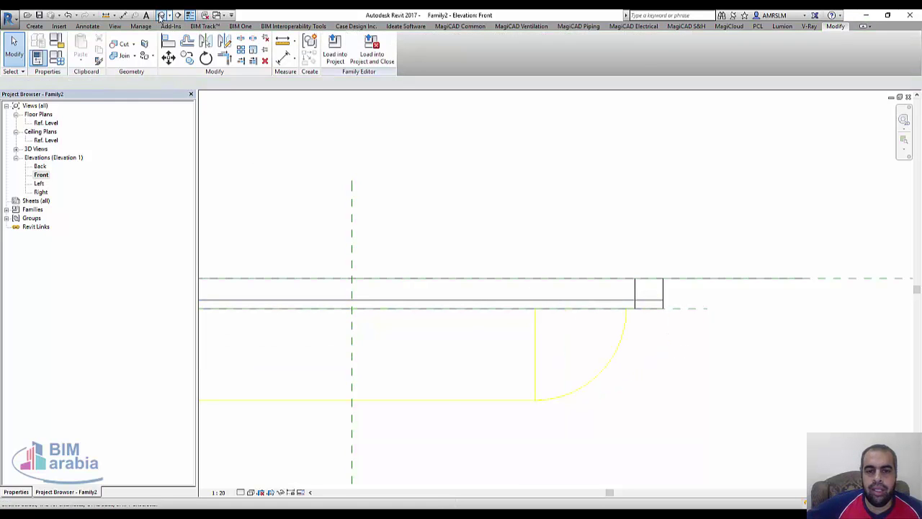
{"action": "mouse_move", "coordinate": [567, 409]}
{"action": "middle_mouse_down", "text": "shift"}
{"action": "mouse_move", "coordinate": [502, 199]}
{"action": "mouse_move", "coordinate": [484, 282]}
{"action": "mouse_move", "coordinate": [487, 274]}
{"action": "mouse_move", "coordinate": [500, 319]}
{"action": "mouse_move", "coordinate": [519, 214]}
{"action": "mouse_move", "coordinate": [508, 259]}
{"action": "middle_mouse_up", "text": "shift"}
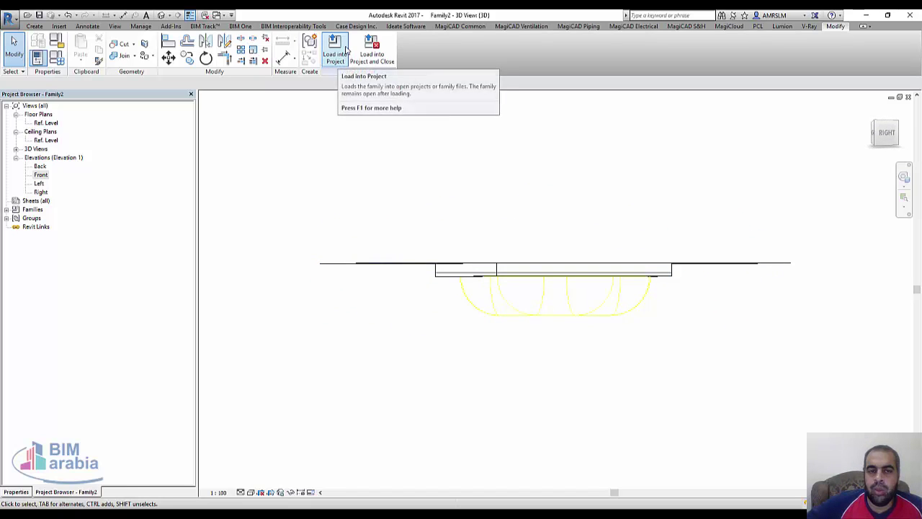
- Load the family into Project1.rvt and open the Level 1 reflected ceiling plan
{"action": "left_click", "coordinate": [335, 47]}
{"action": "left_click", "coordinate": [435, 336]}
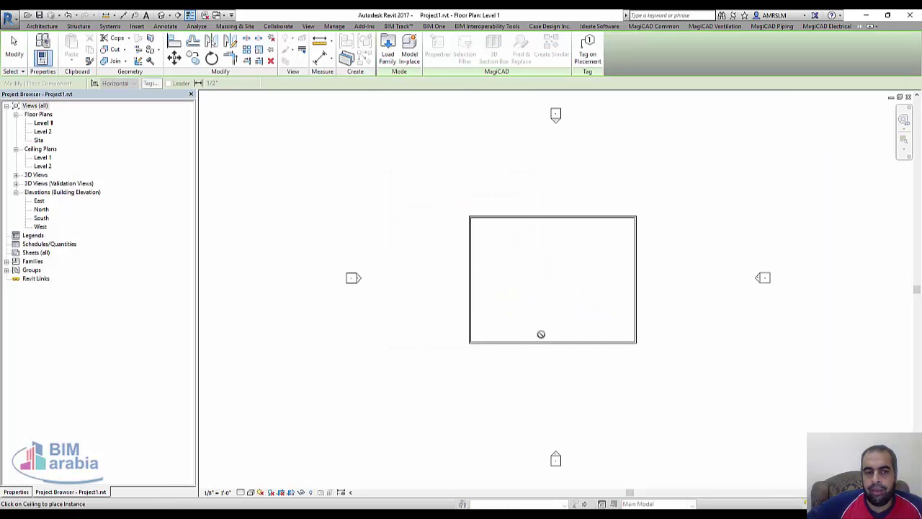
{"action": "double_click", "coordinate": [51, 158]}
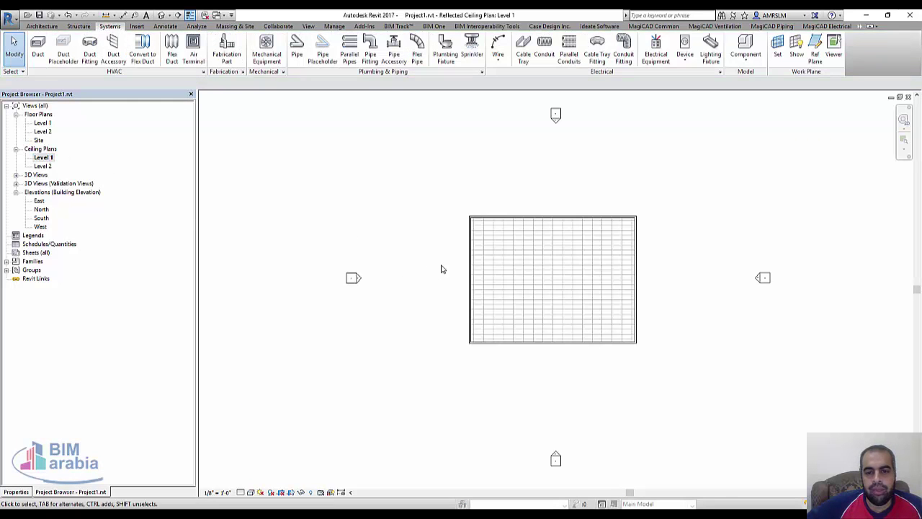
- Place two lighting fixtures on the Level 1 ceiling grid and select one of them
{"action": "left_click", "coordinate": [711, 49]}
{"action": "scroll", "coordinate": [526, 245], "scroll_direction": "up", "scroll_amount": 4}
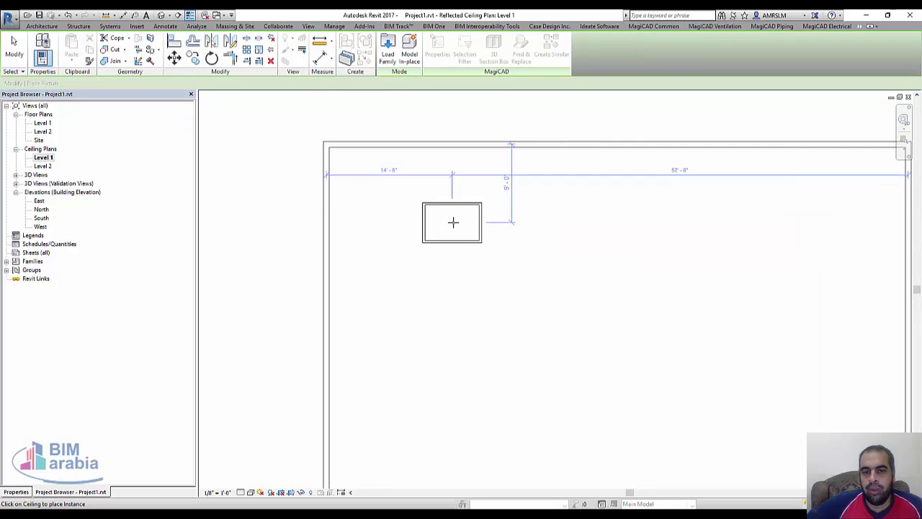
{"action": "scroll", "coordinate": [453, 223], "scroll_direction": "up", "scroll_amount": 3}
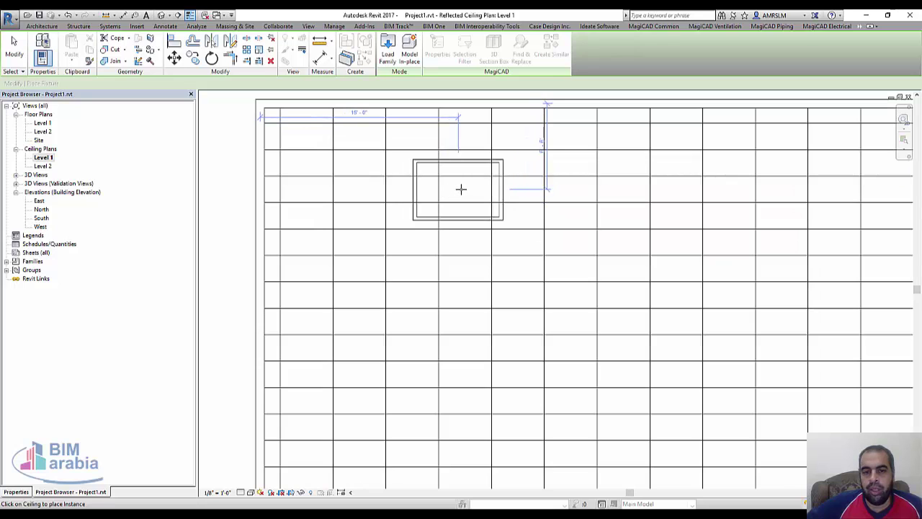
{"action": "left_click", "coordinate": [465, 188]}
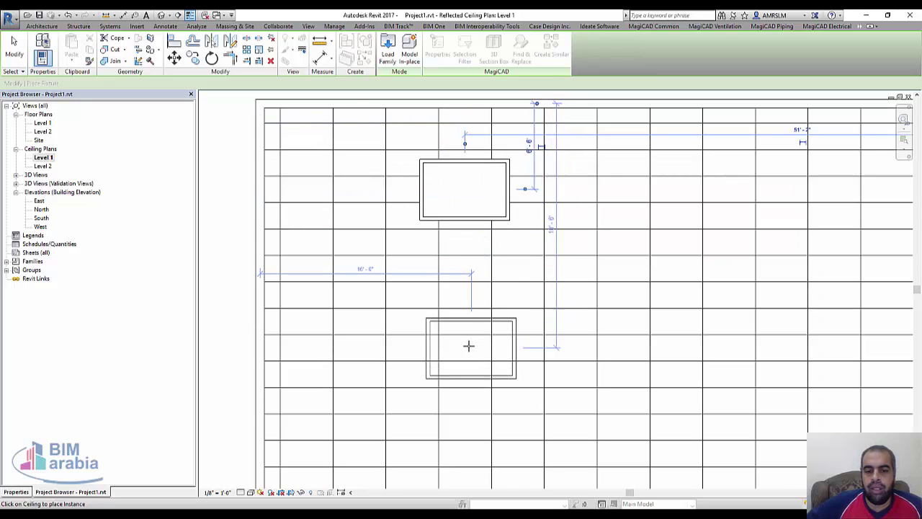
{"action": "left_click", "coordinate": [463, 345]}
{"action": "scroll", "coordinate": [461, 418], "scroll_direction": "down", "scroll_amount": 2}
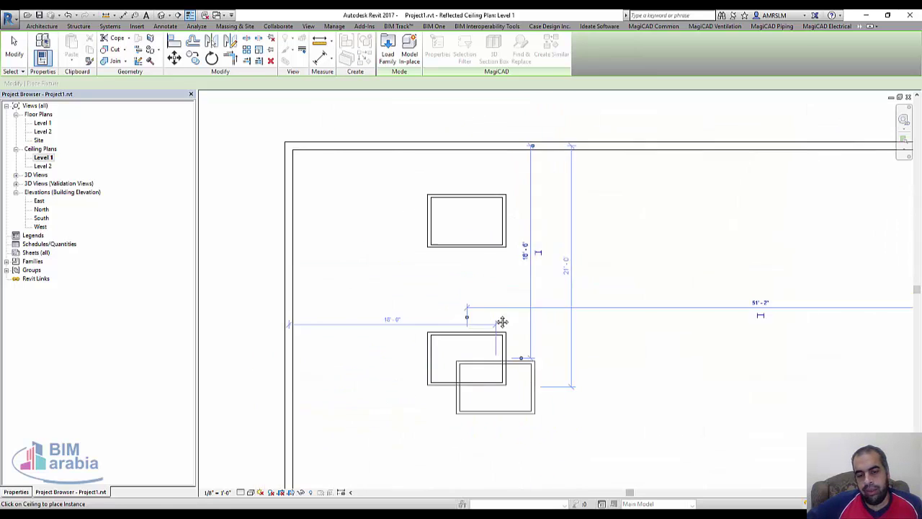
{"action": "scroll", "coordinate": [443, 309], "scroll_direction": "down", "scroll_amount": 3, "text": "ctrl"}
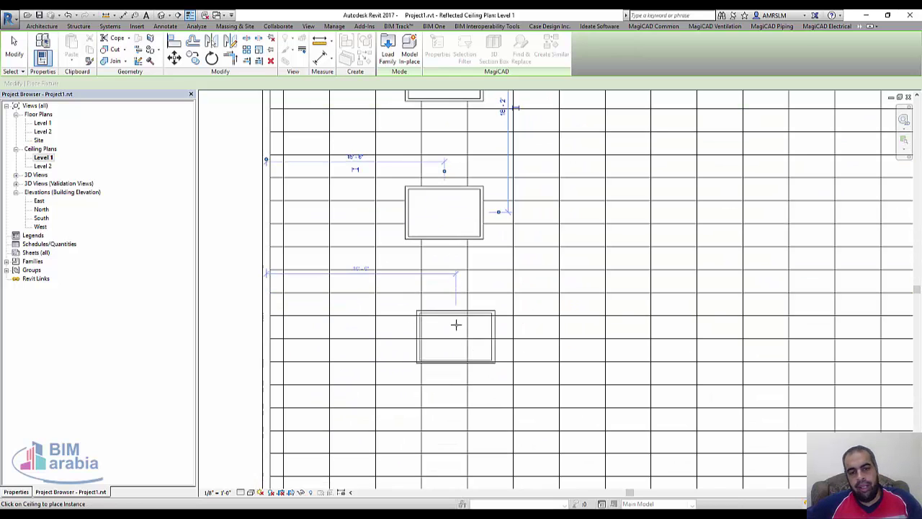
{"action": "key", "text": "Escape"}
{"action": "left_click", "coordinate": [440, 235]}
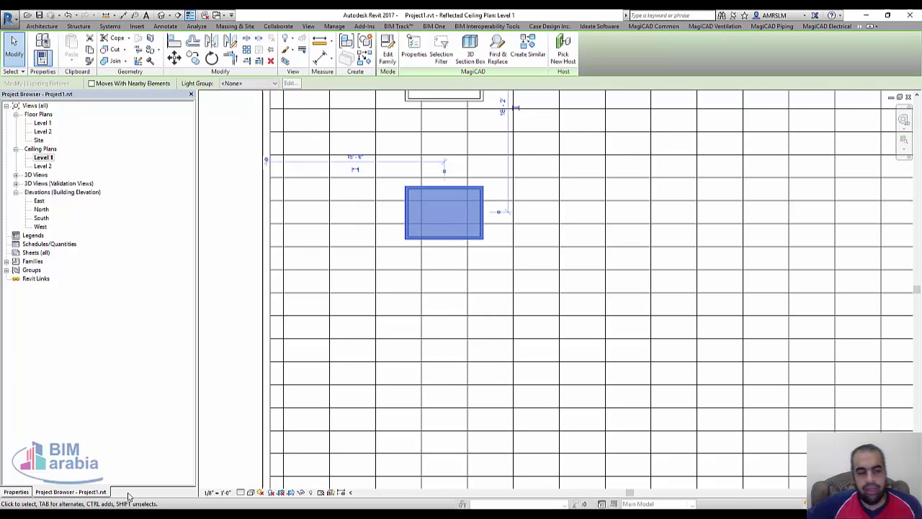
- In Type Properties, keep light loss factor 1.00 and raise Initial Intensity from 1800 to 3800 lm
{"action": "left_click", "coordinate": [17, 491]}
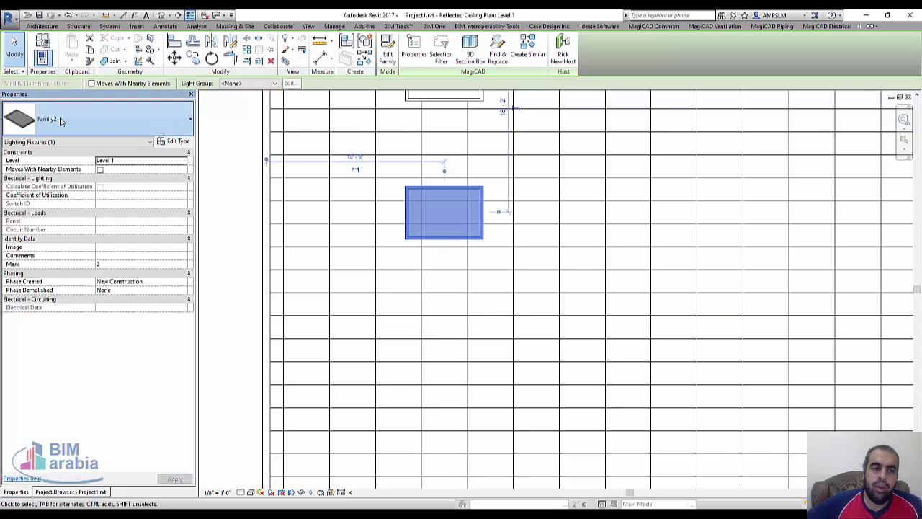
{"action": "left_click", "coordinate": [394, 254]}
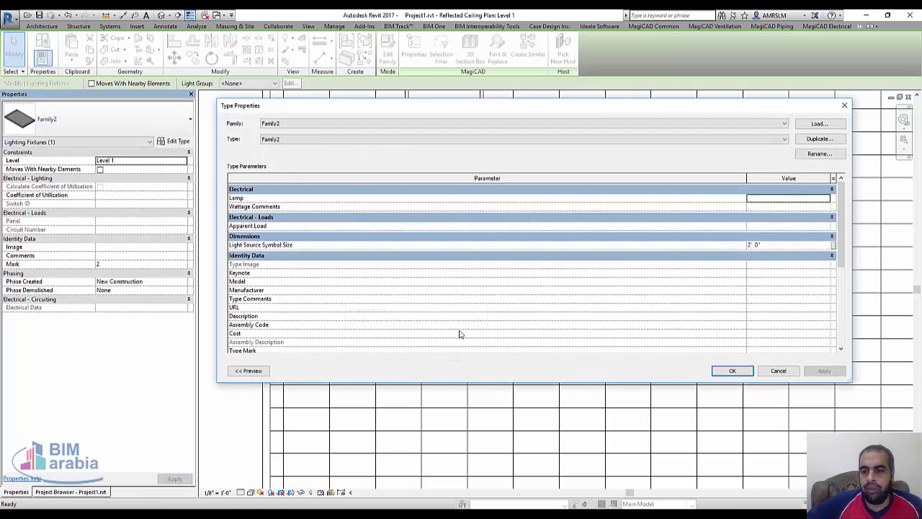
{"action": "scroll", "coordinate": [702, 303], "scroll_direction": "down", "scroll_amount": 5}
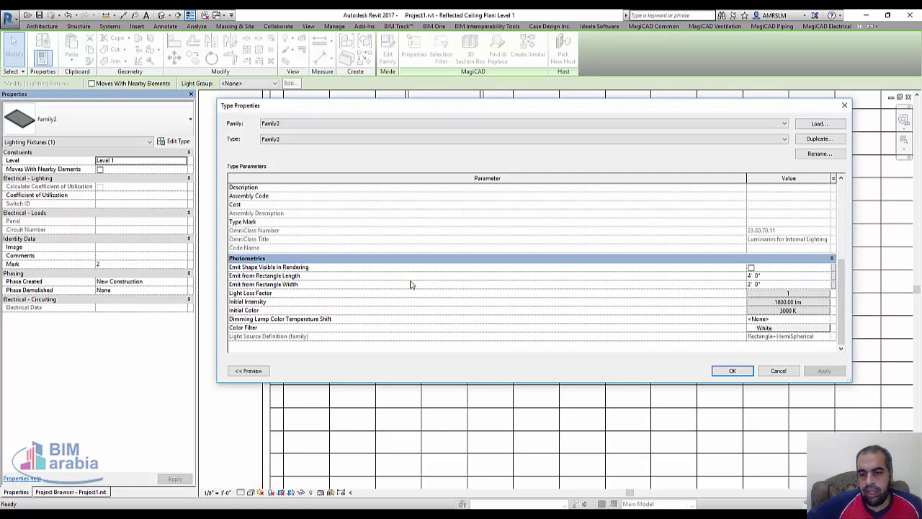
{"action": "left_click", "coordinate": [785, 294]}
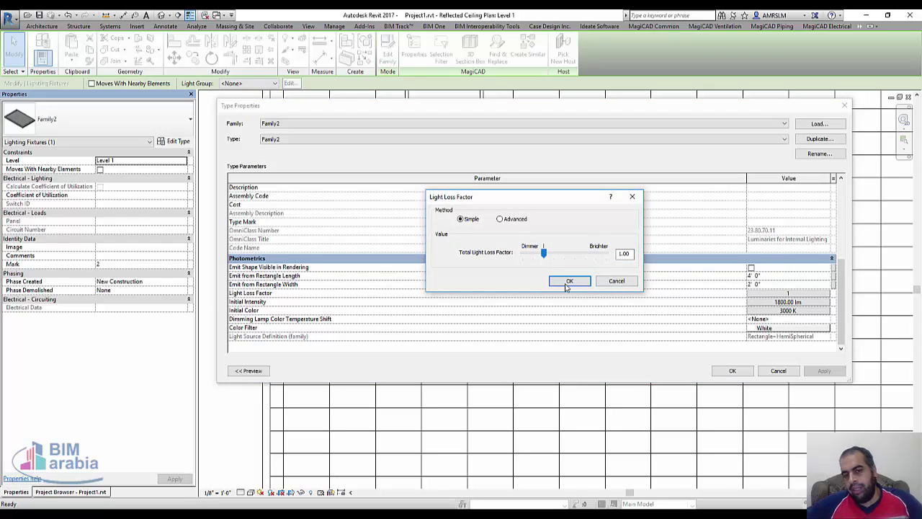
{"action": "key", "text": "Escape"}
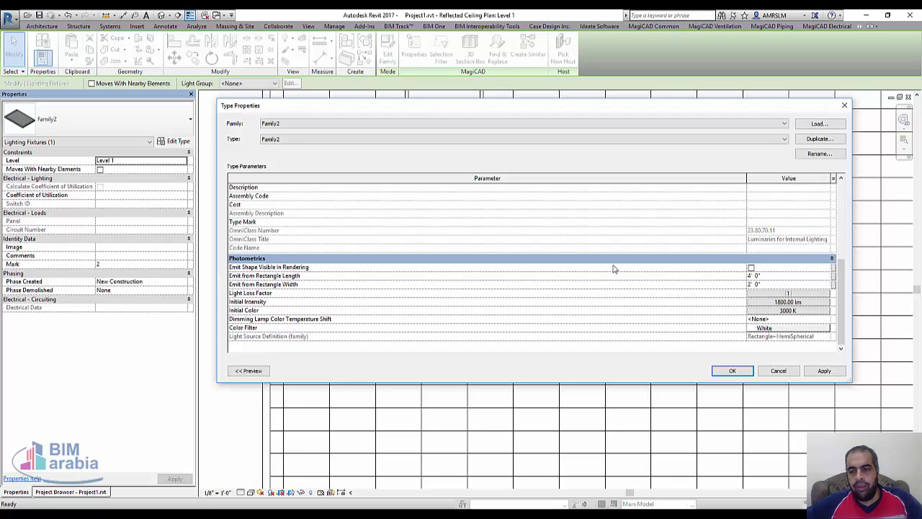
{"action": "left_click", "coordinate": [798, 301]}
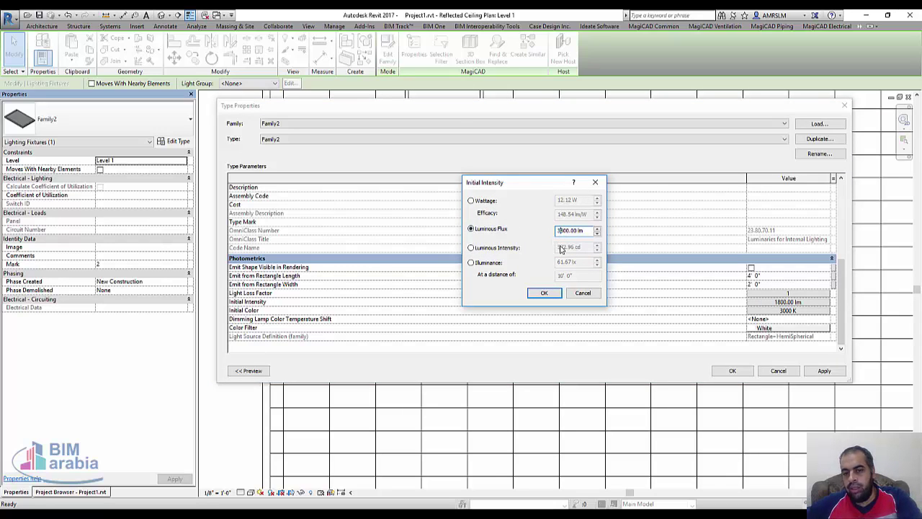
{"action": "left_click", "coordinate": [546, 293]}
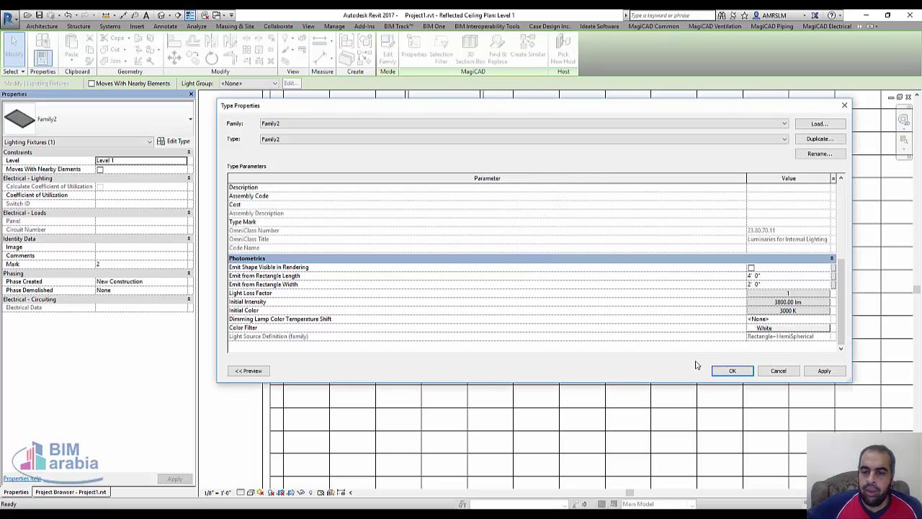
{"action": "left_click", "coordinate": [725, 371]}
{"action": "left_click", "coordinate": [83, 491]}
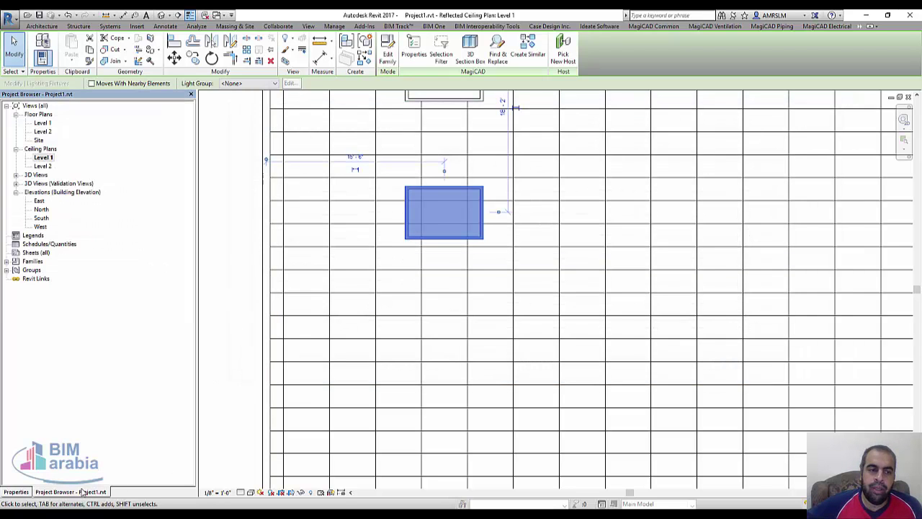
- On the Level 1 plan, place a camera at the lower-right corner aimed upper-left, creating 3D View 1
{"action": "double_click", "coordinate": [40, 123]}
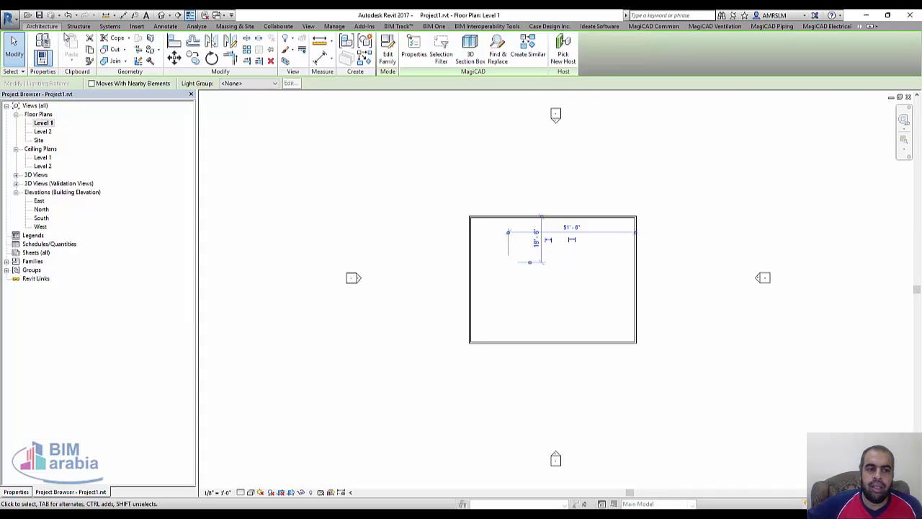
{"action": "left_click", "coordinate": [170, 16]}
{"action": "left_click", "coordinate": [180, 44]}
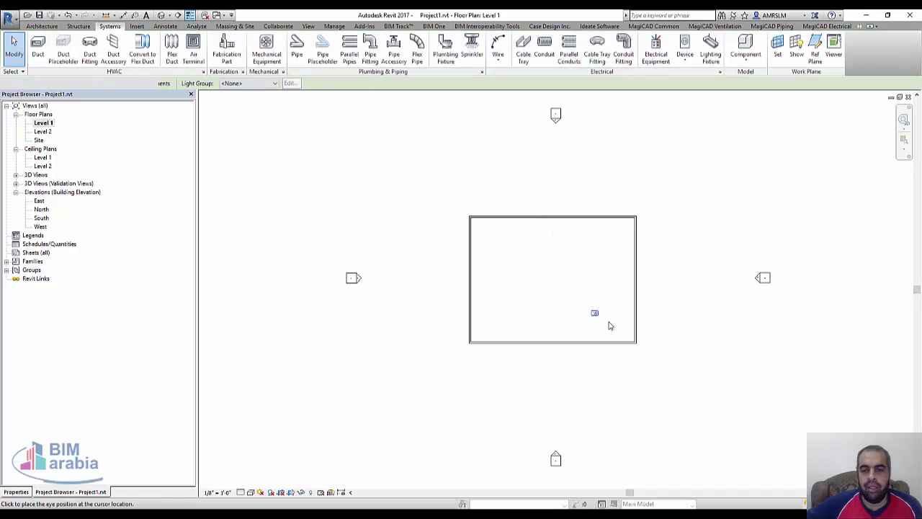
{"action": "left_click", "coordinate": [630, 329]}
{"action": "left_click", "coordinate": [335, 121]}
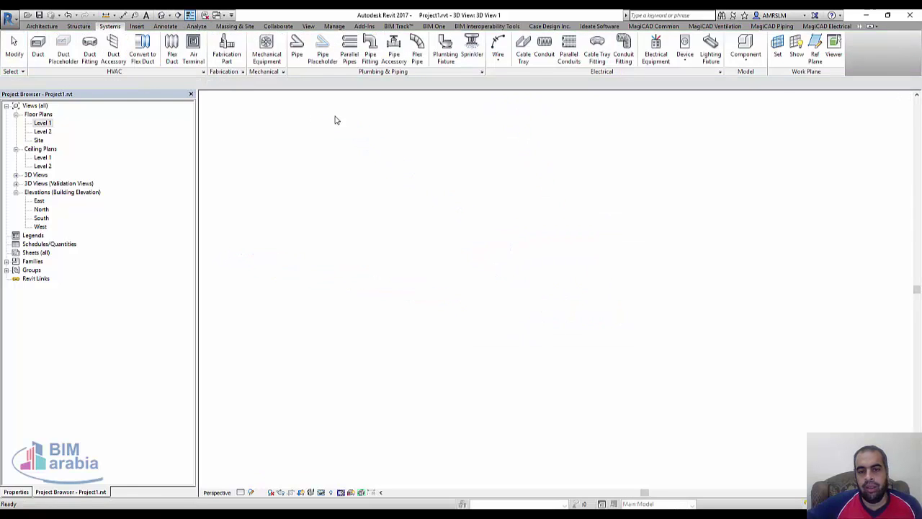
{"action": "left_click", "coordinate": [283, 493]}
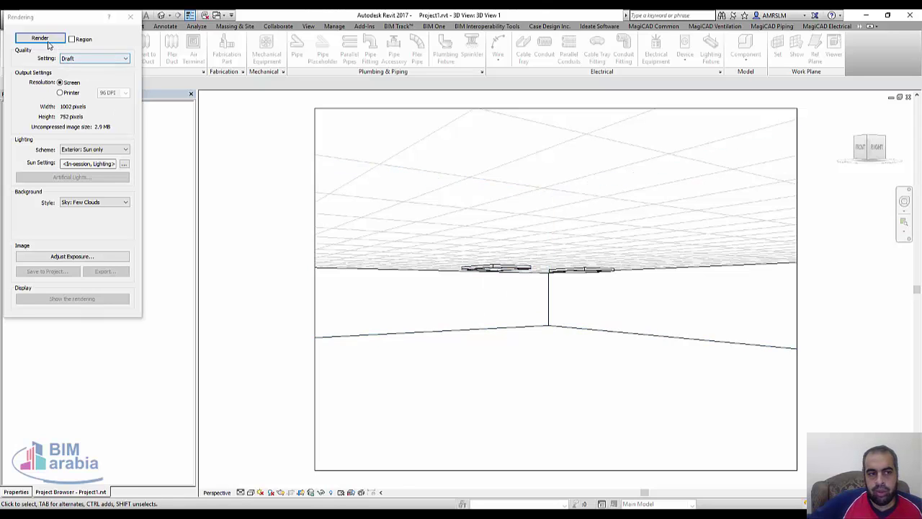
- Render the camera view with the Interior: Artificial only scheme, then show the model again
{"action": "left_click", "coordinate": [96, 149]}
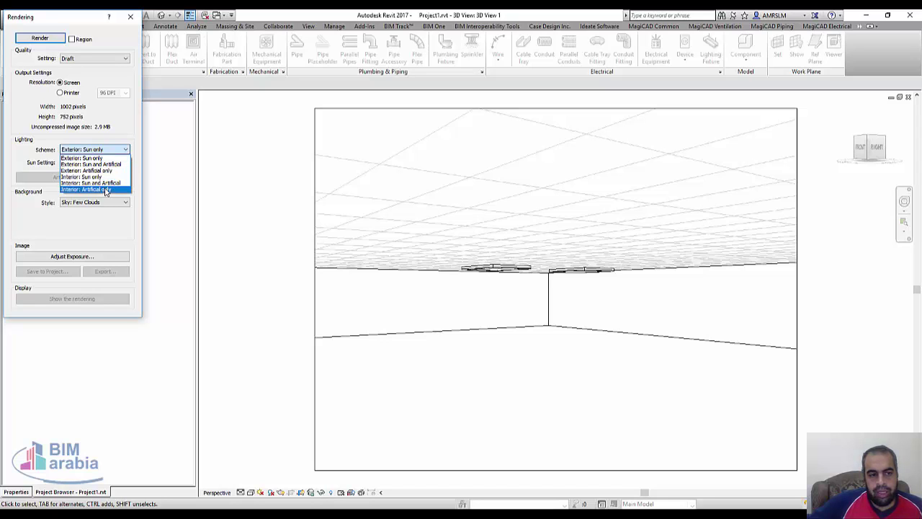
{"action": "left_click", "coordinate": [106, 190]}
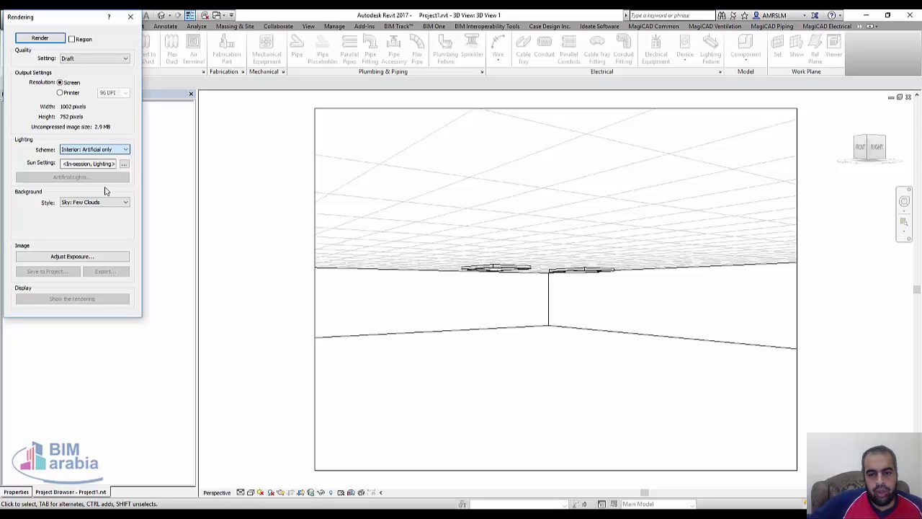
{"action": "left_click", "coordinate": [41, 39]}
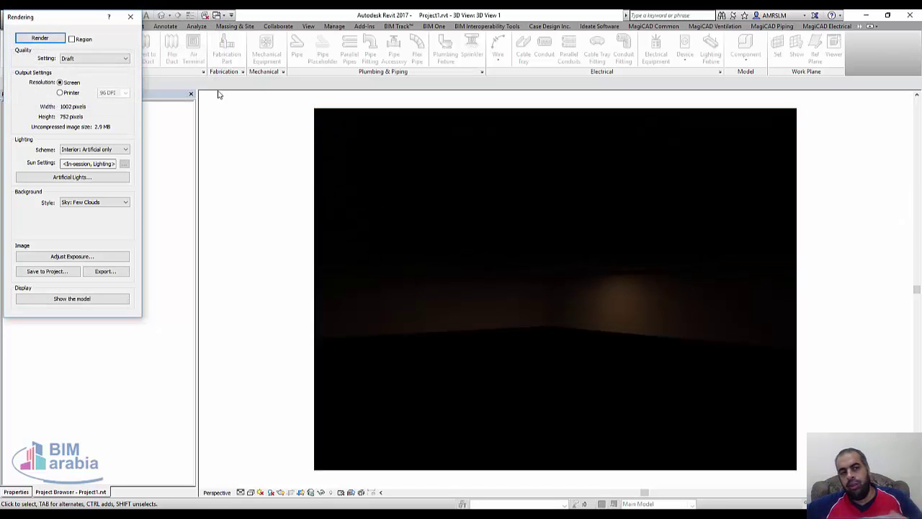
{"action": "left_click", "coordinate": [130, 16]}
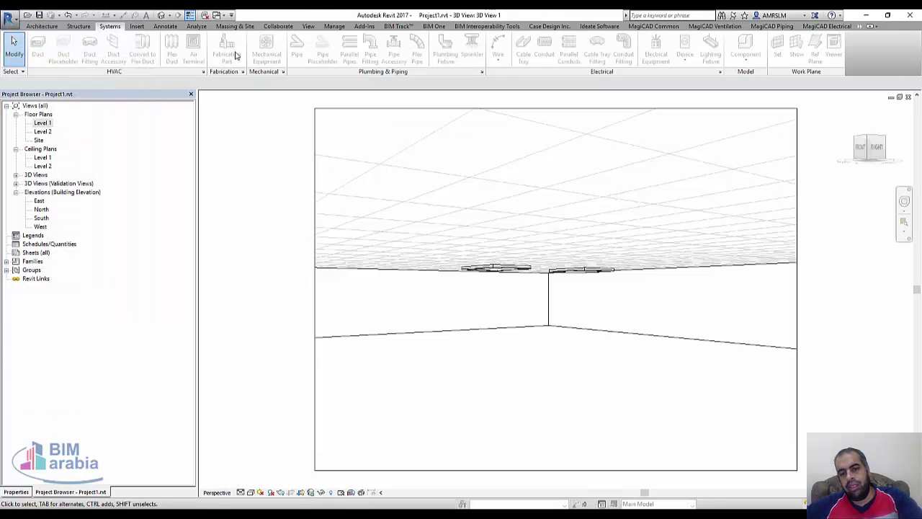
{"action": "left_click", "coordinate": [497, 269]}
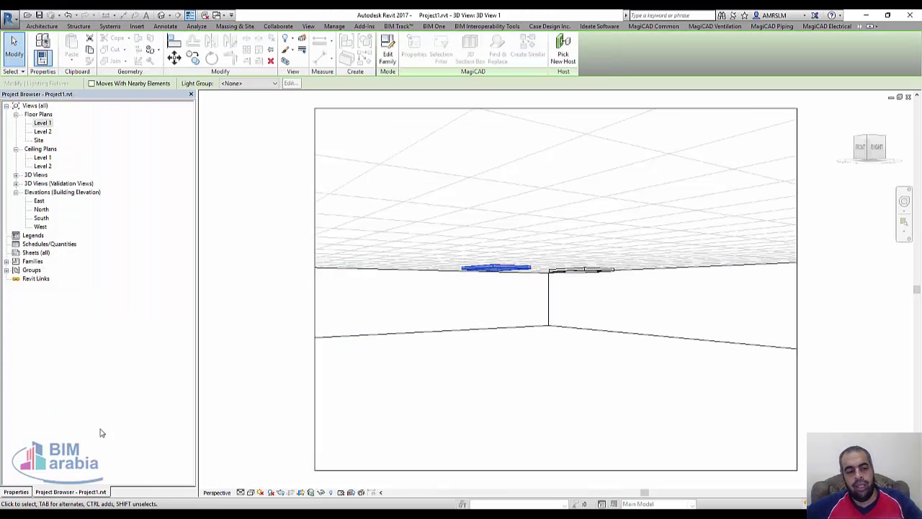
- In Family2's type properties, raise the initial luminous flux from 3800 lm to 5800 lm, keeping 3000 K colour
{"action": "left_click", "coordinate": [15, 493]}
{"action": "left_click", "coordinate": [188, 142]}
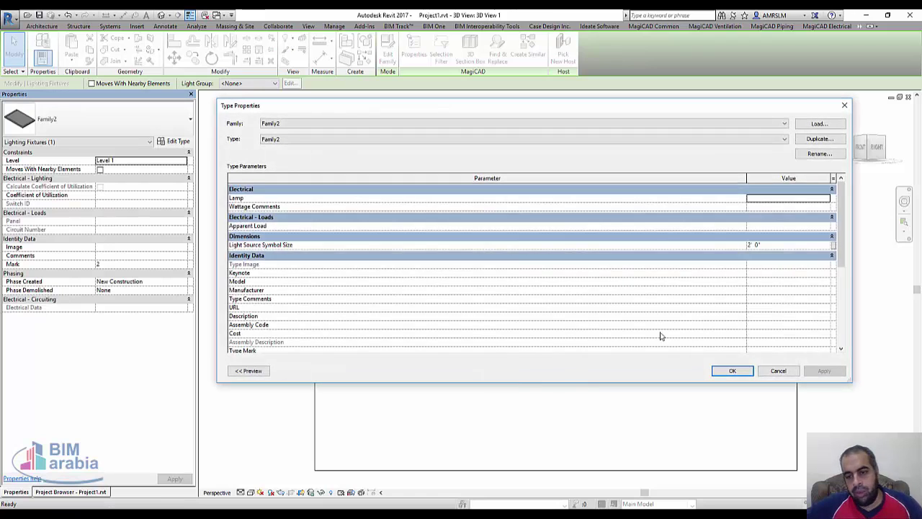
{"action": "scroll", "coordinate": [721, 309], "scroll_direction": "down", "scroll_amount": 5}
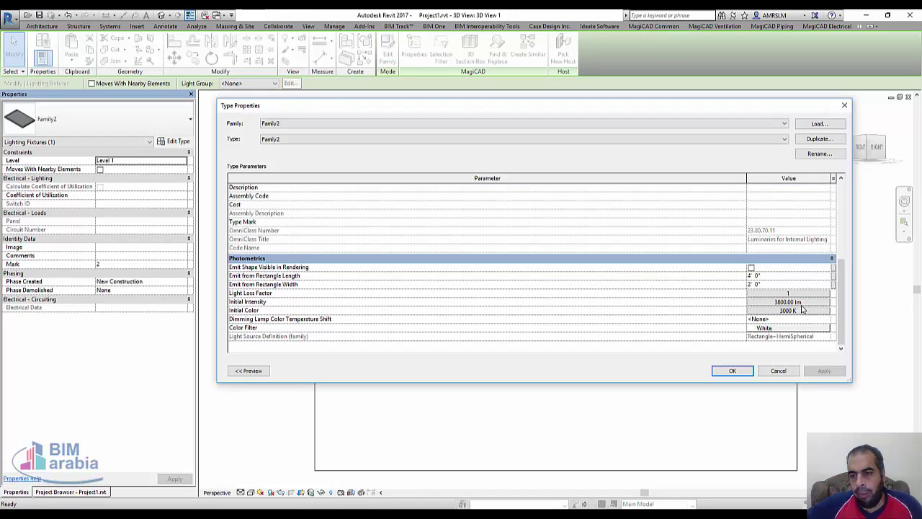
{"action": "left_click", "coordinate": [800, 311]}
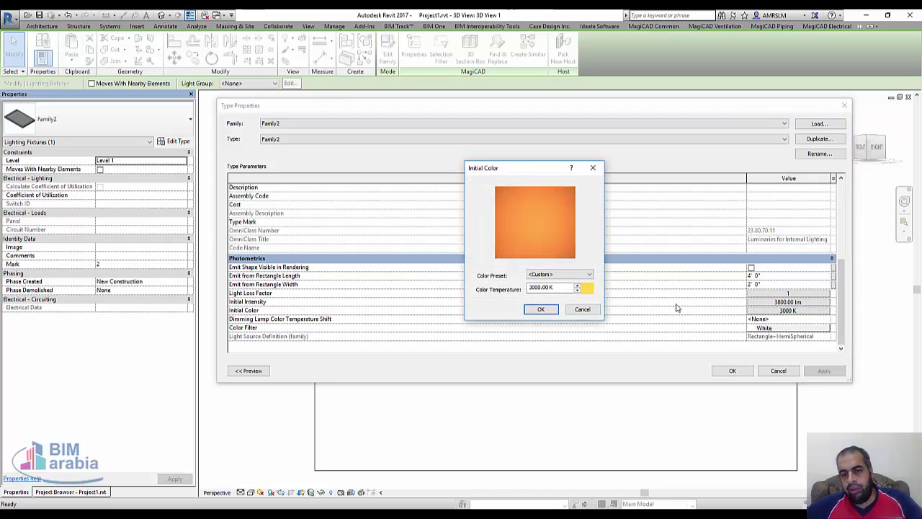
{"action": "left_click", "coordinate": [582, 309]}
{"action": "left_click", "coordinate": [784, 303]}
{"action": "left_click", "coordinate": [784, 302]}
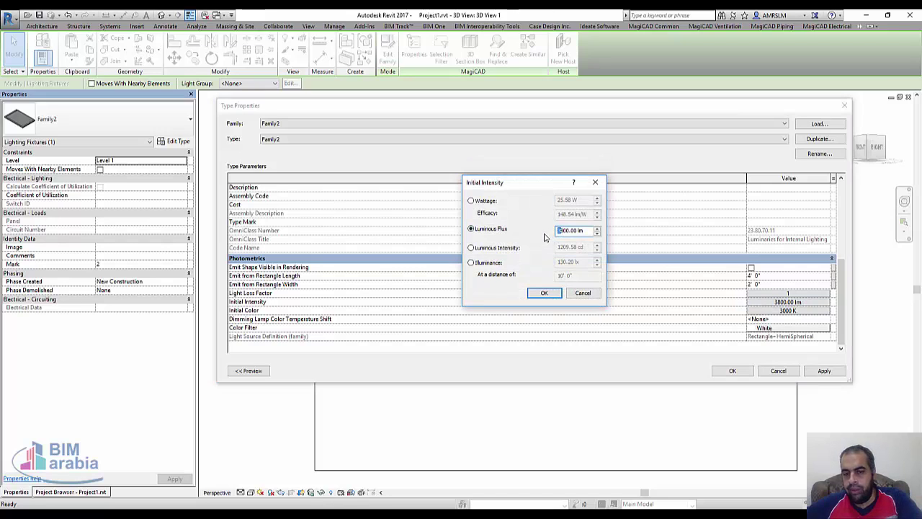
{"action": "type", "text": "5"}
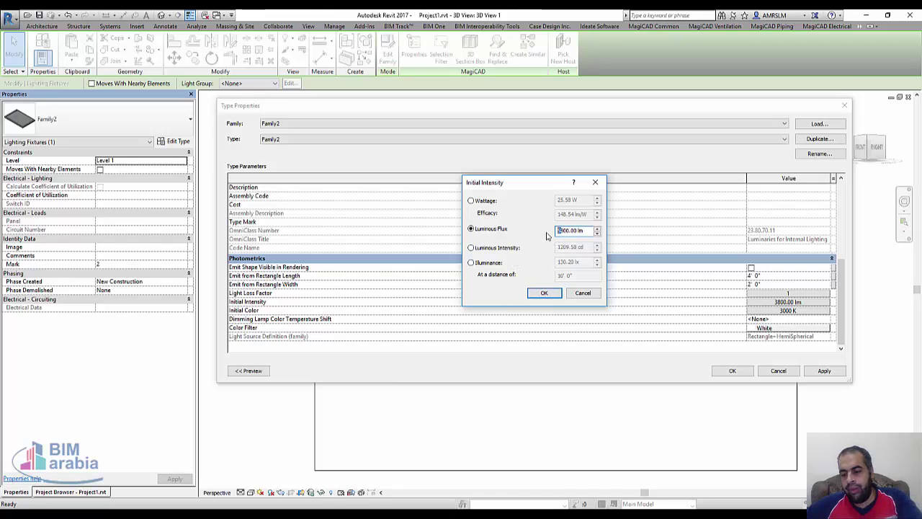
{"action": "left_click", "coordinate": [544, 293]}
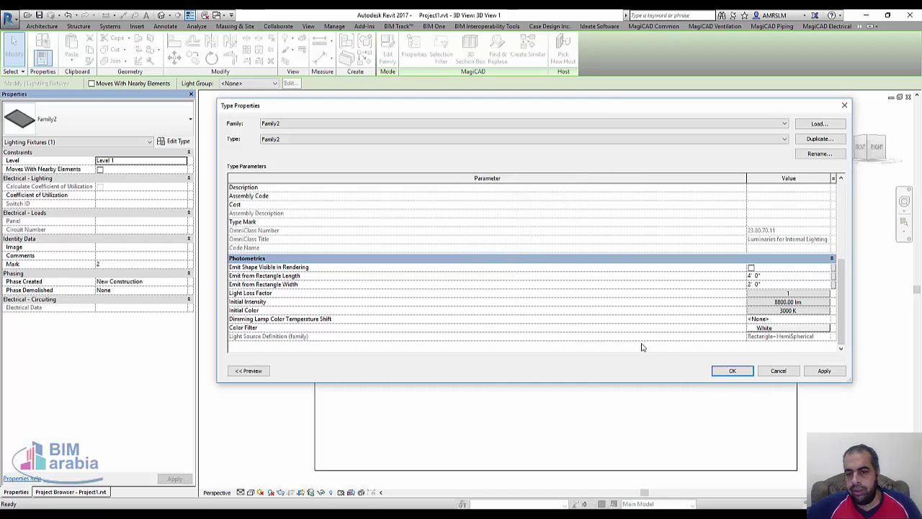
{"action": "left_click", "coordinate": [730, 370]}
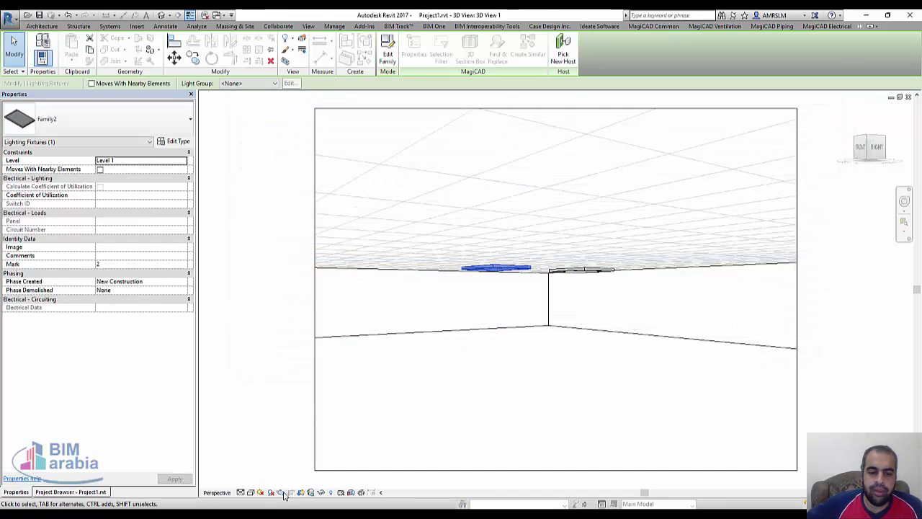
- Re-render the camera view at Draft quality to check the brighter fixture
{"action": "left_click", "coordinate": [282, 494]}
{"action": "left_click", "coordinate": [41, 39]}
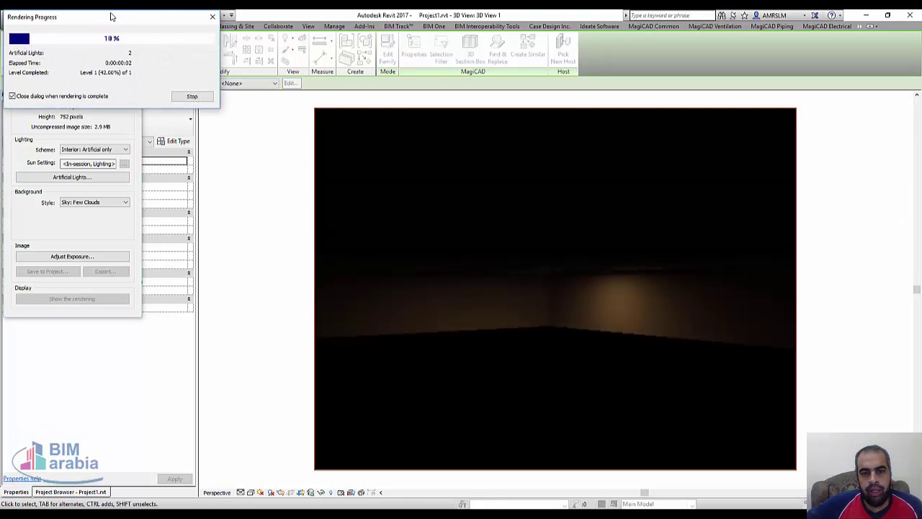
{"action": "left_click_drag", "start_coordinate": [111, 22], "coordinate": [204, 122]}
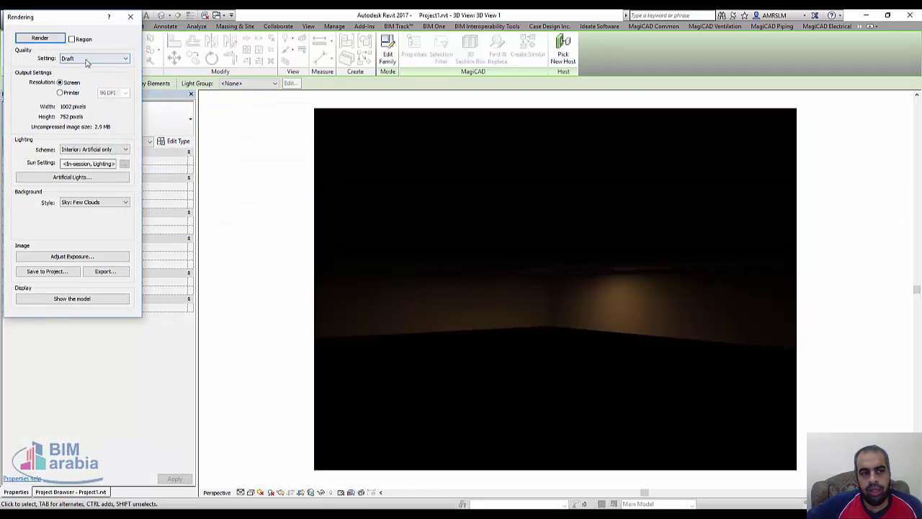
{"action": "left_click", "coordinate": [86, 59]}
{"action": "left_click", "coordinate": [132, 20]}
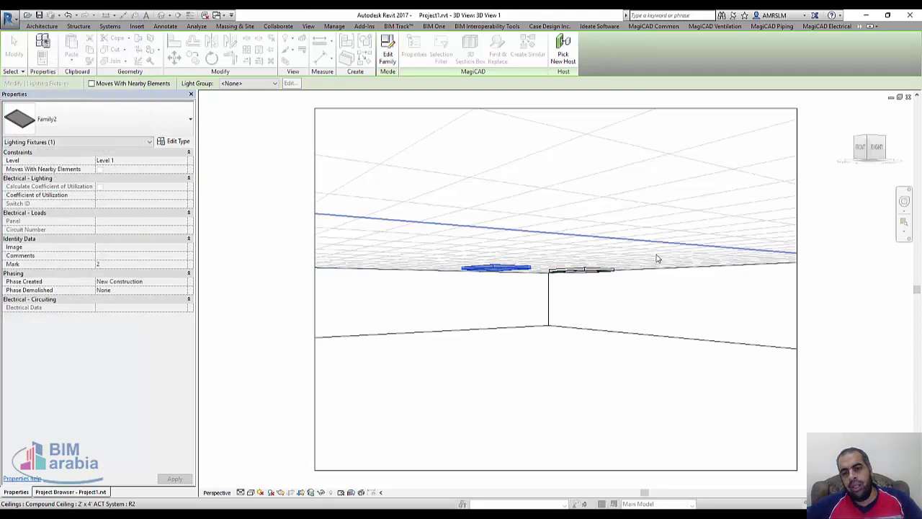
- Move both ceiling fixtures together with MV, then orbit the view up to face the wall
{"action": "left_click", "coordinate": [580, 272], "text": "ctrl"}
{"action": "key", "text": "m"}
{"action": "key", "text": "v"}
{"action": "left_click", "coordinate": [556, 341]}
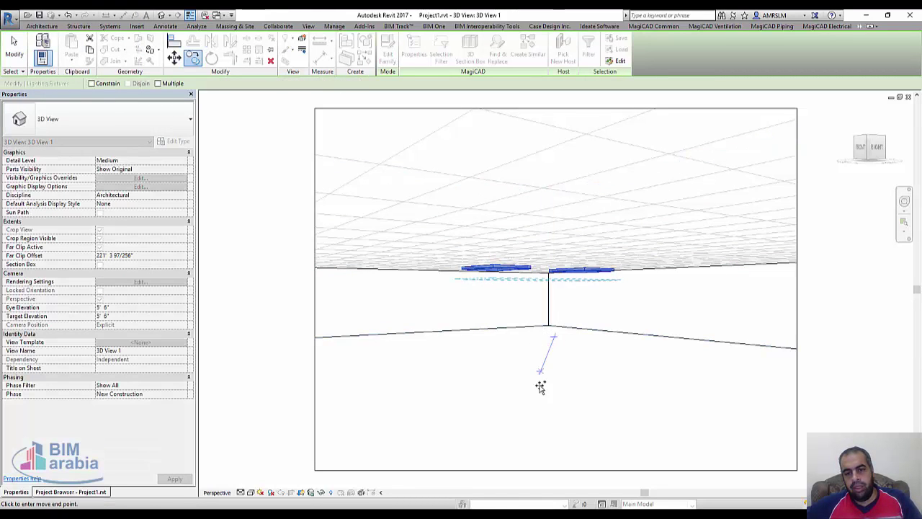
{"action": "left_click", "coordinate": [535, 418]}
{"action": "mouse_move", "coordinate": [545, 373]}
{"action": "middle_mouse_down", "text": "shift"}
{"action": "mouse_move", "coordinate": [568, 310]}
{"action": "mouse_move", "coordinate": [514, 346]}
{"action": "middle_mouse_up", "text": "shift"}
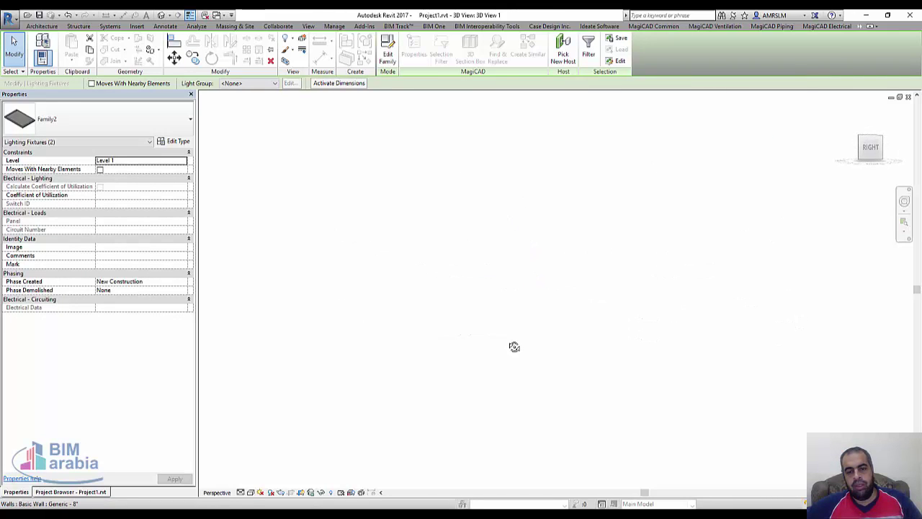
{"action": "scroll", "coordinate": [566, 339], "scroll_direction": "down", "scroll_amount": 3}
{"action": "scroll", "coordinate": [546, 326], "scroll_direction": "down", "scroll_amount": 2}
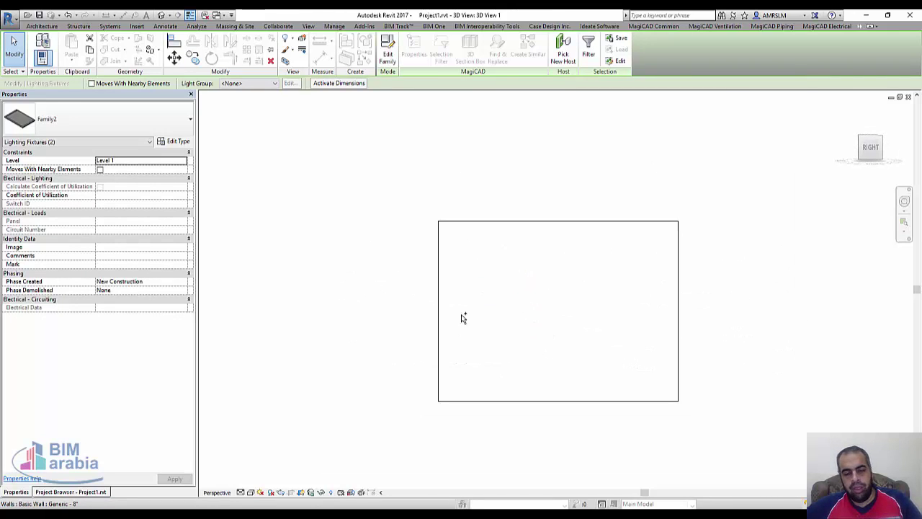